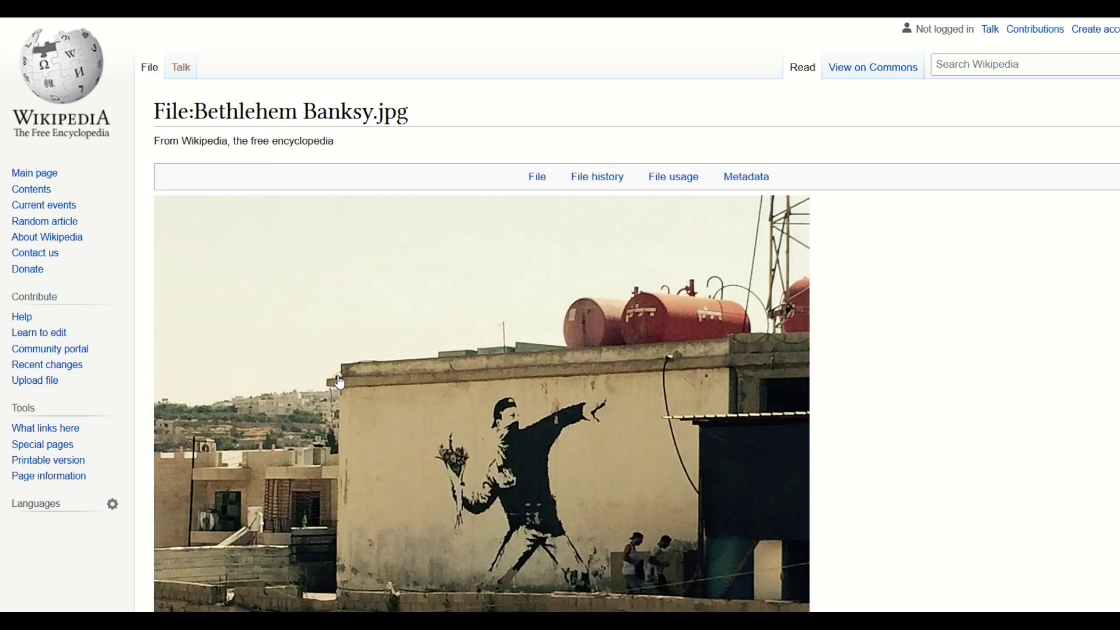
Scroll through the Wikipedia Banksy stencil file pages for reference
scroll(432, 378, down, 3)
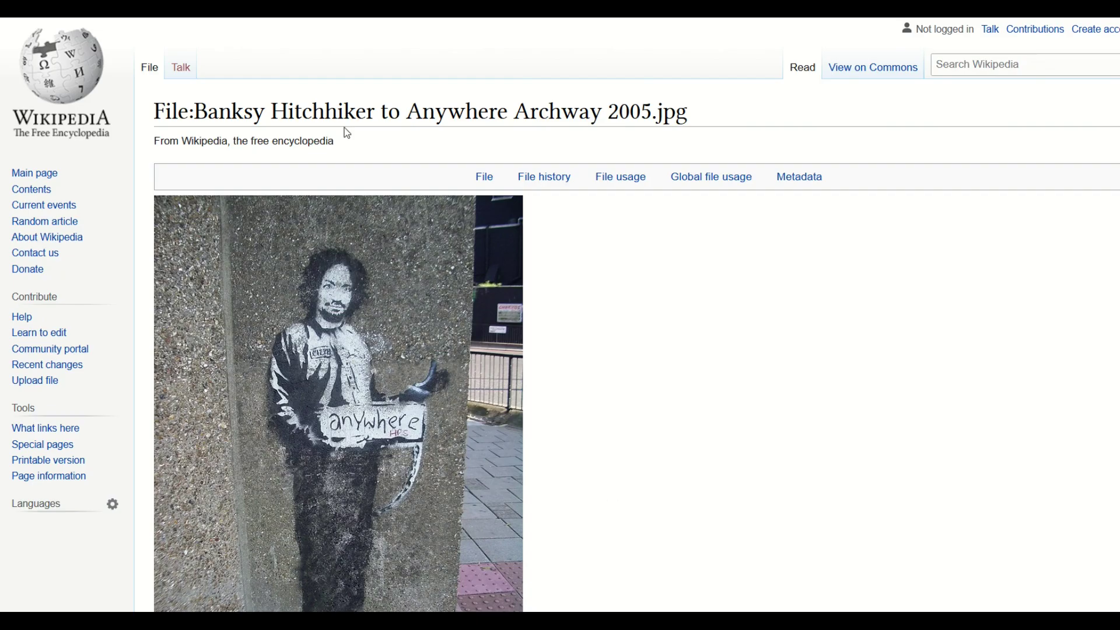
scroll(353, 265, down, 2)
scroll(318, 440, up, 2)
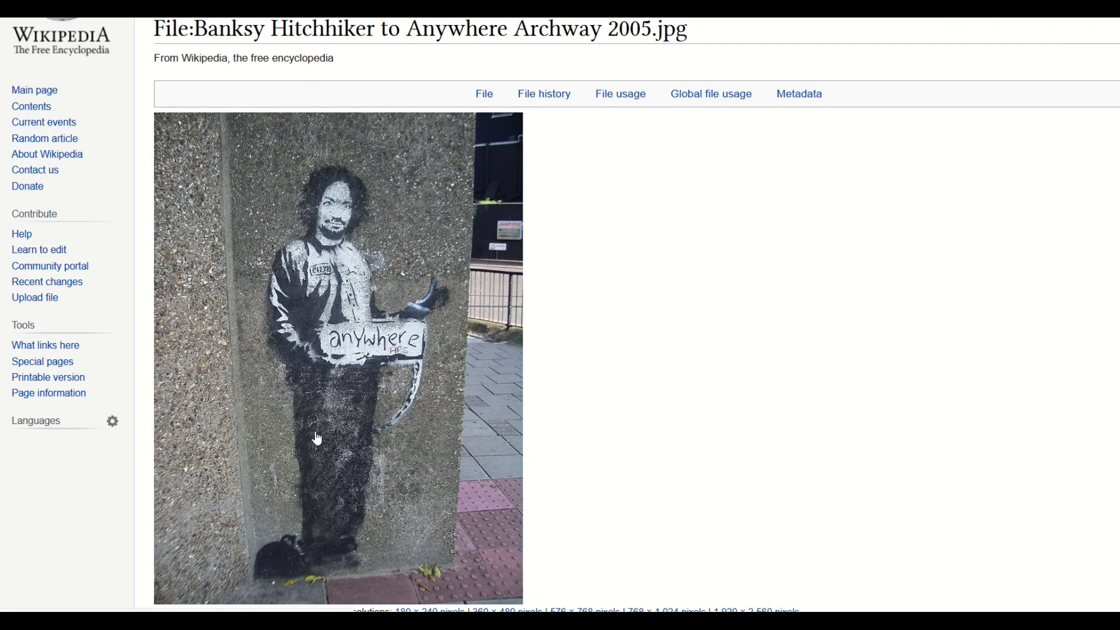
scroll(326, 289, down, 2)
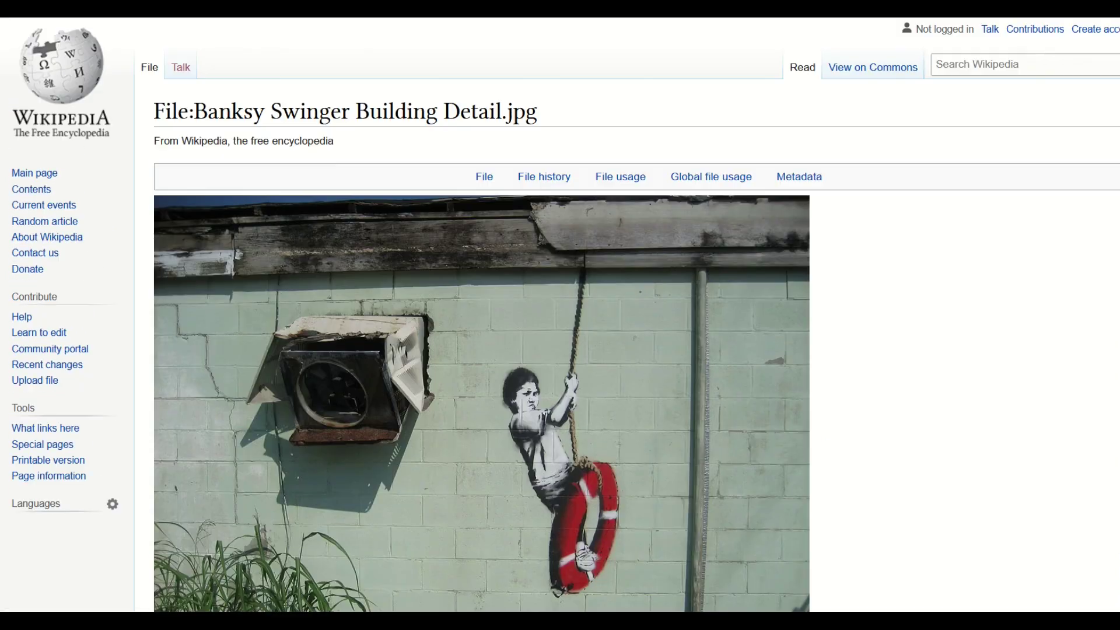
scroll(495, 319, down, 1)
scroll(495, 319, down, 1)
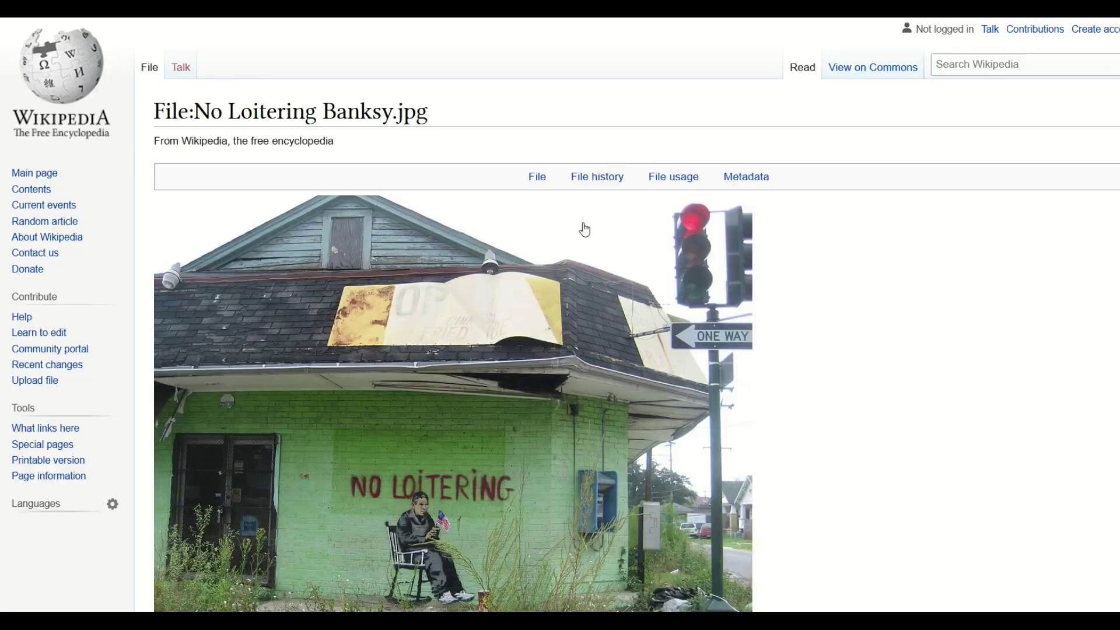
scroll(585, 229, down, 3)
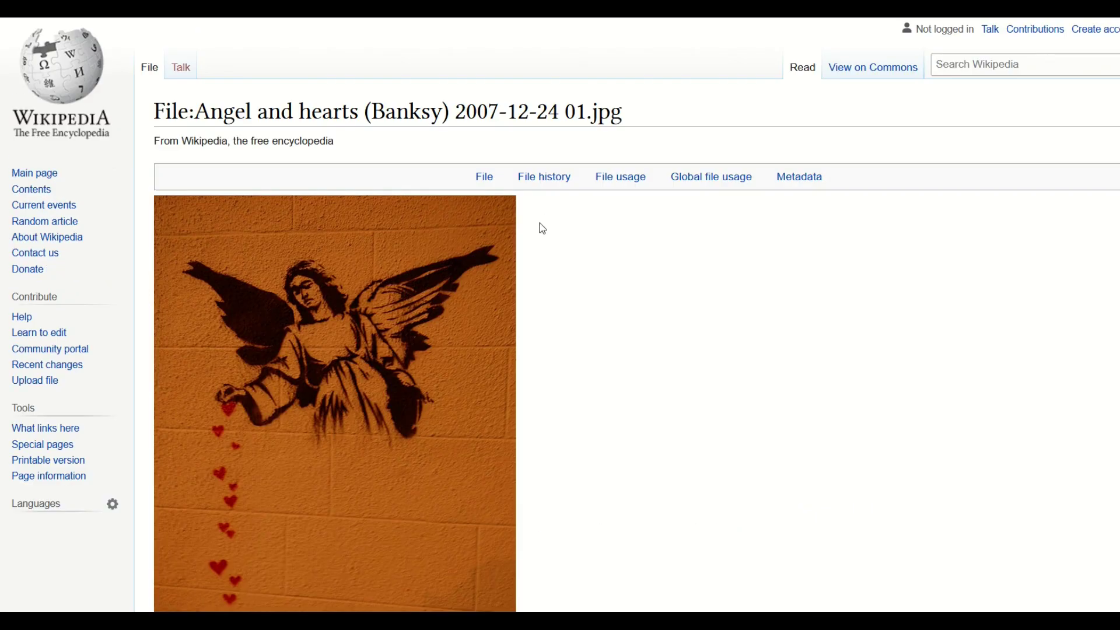
scroll(537, 227, down, 1)
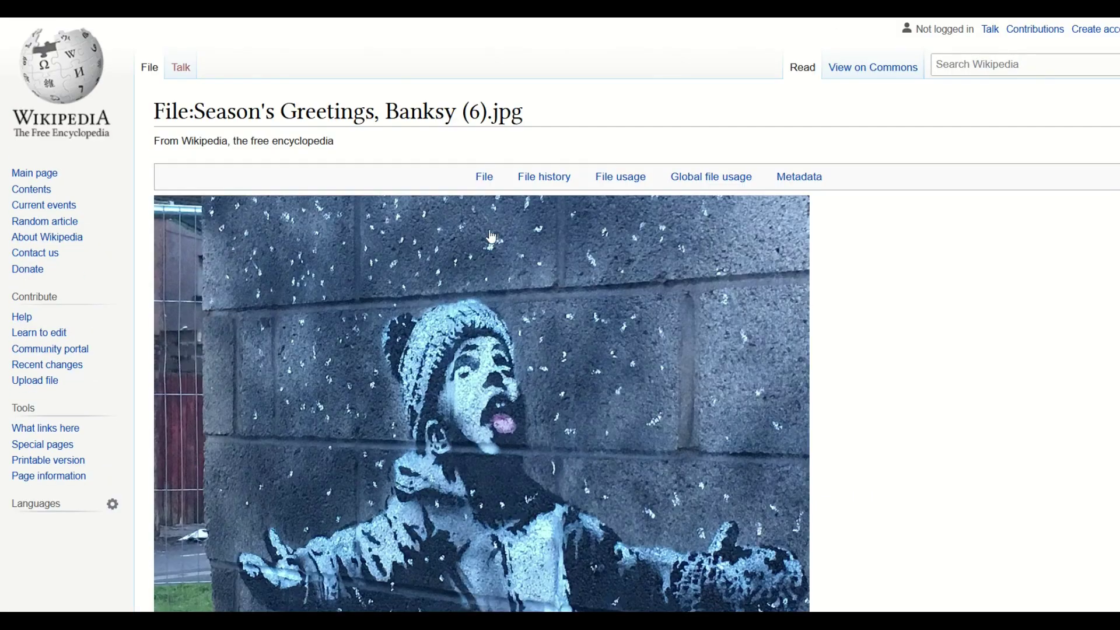
scroll(490, 236, down, 4)
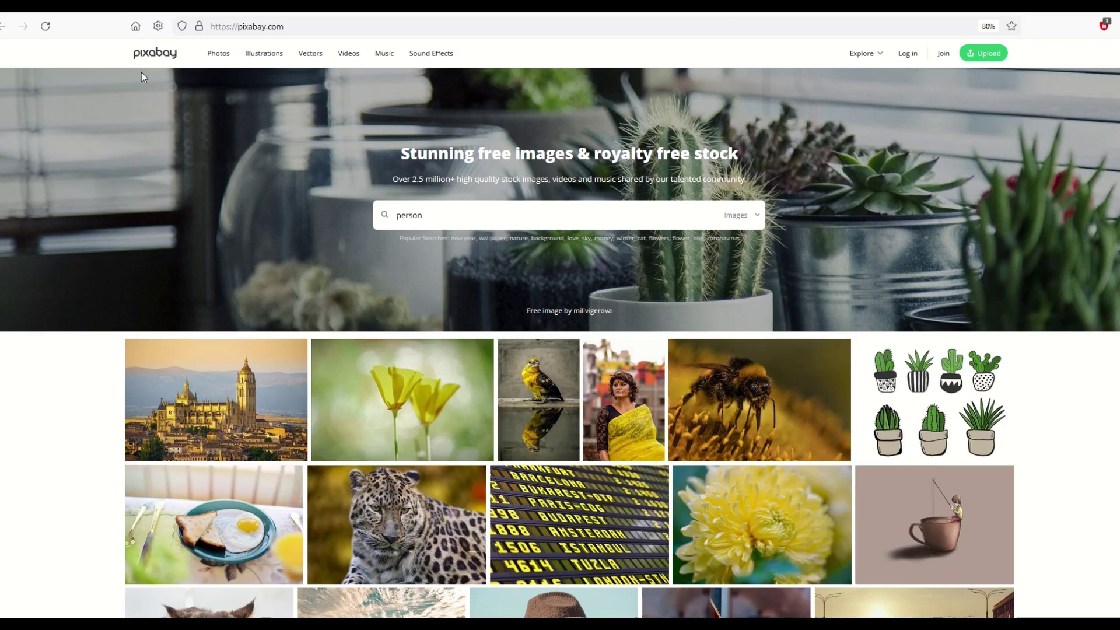
Search Pixabay for 'person', open the 'man fall action' photo and show its download sizes
scroll(247, 264, down, 5)
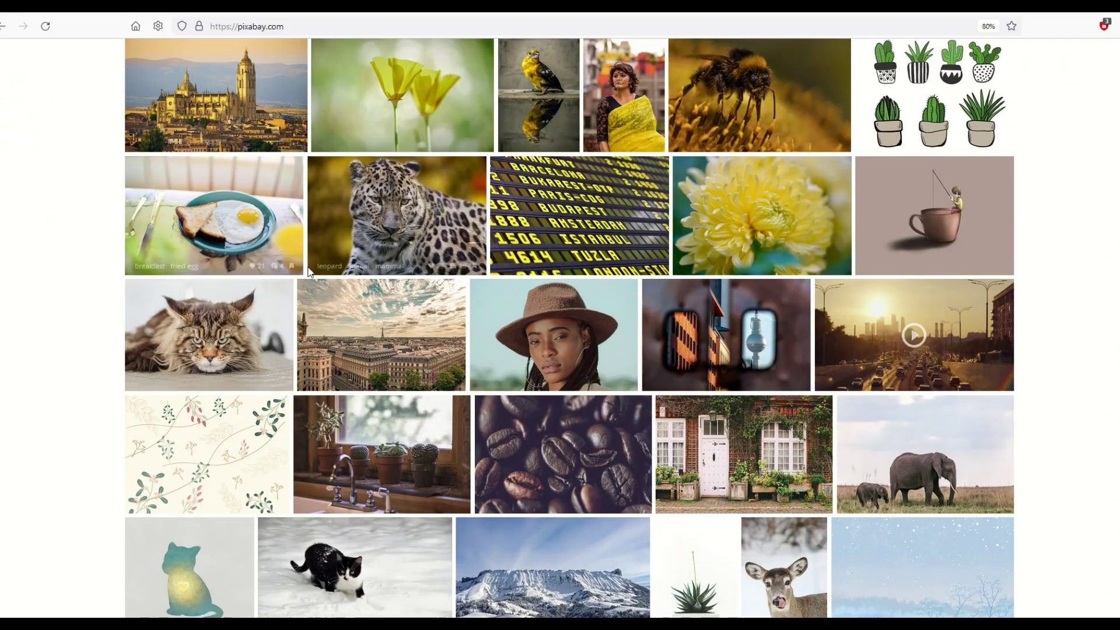
scroll(309, 273, up, 3)
scroll(309, 272, up, 4)
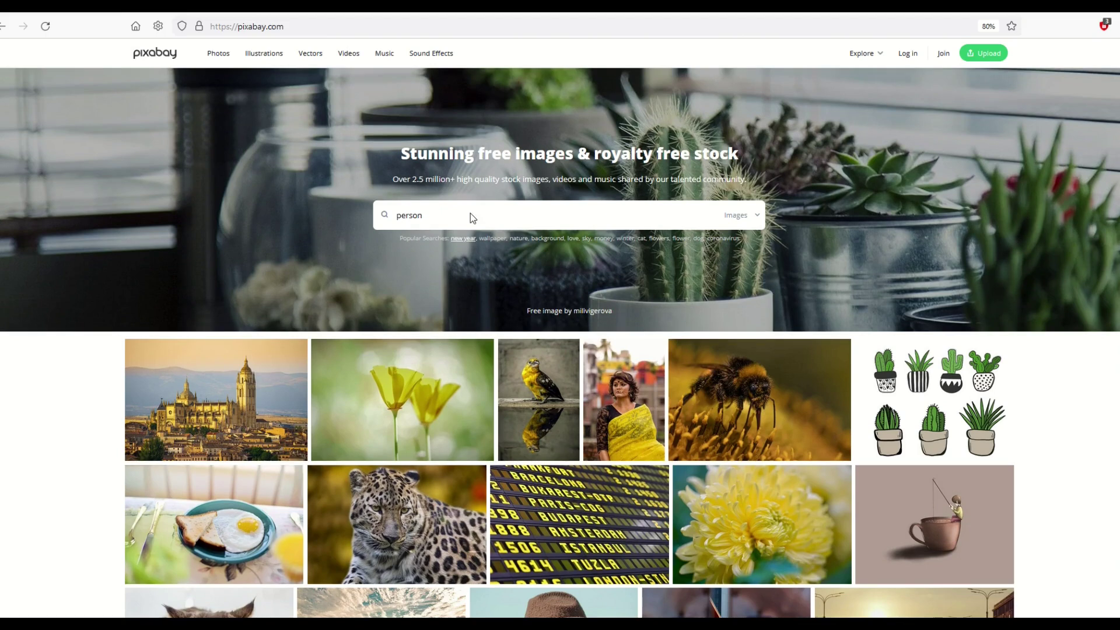
click(383, 217)
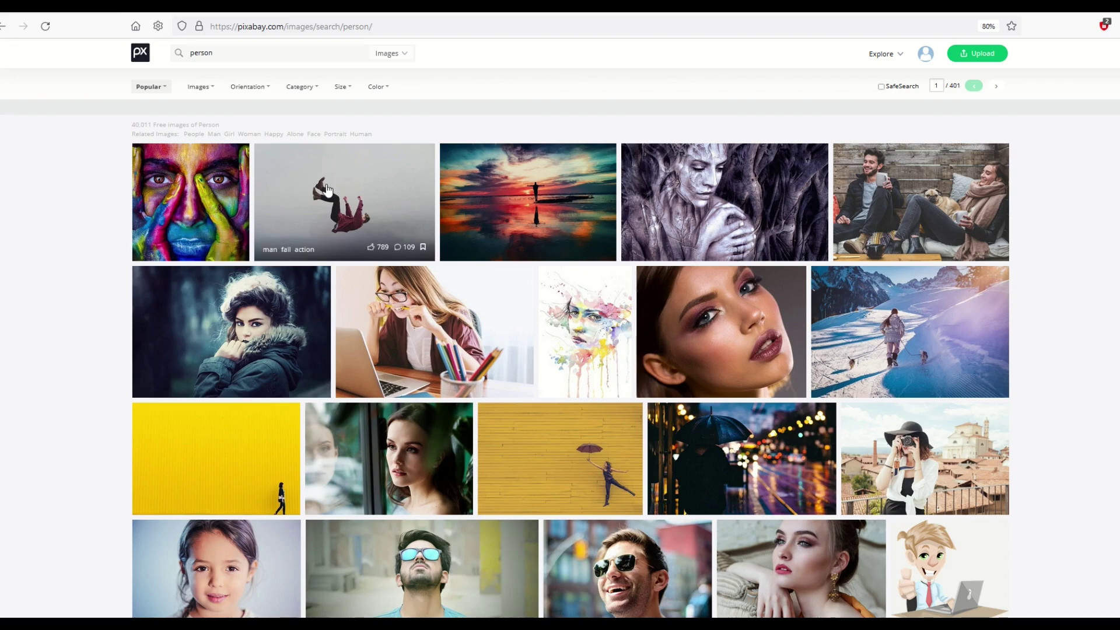
click(324, 221)
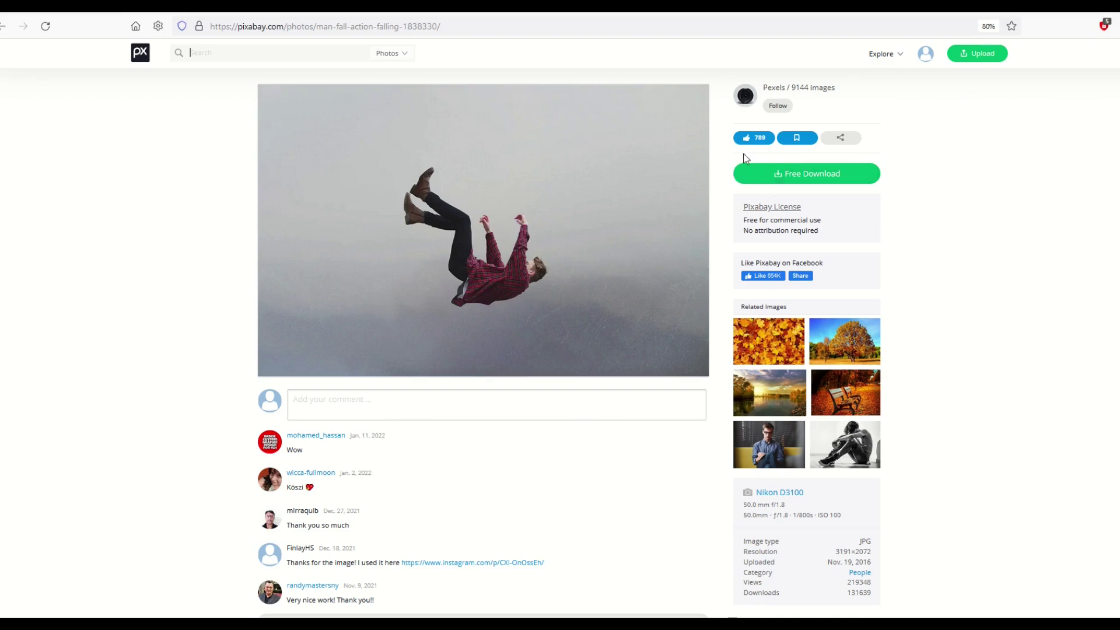
click(799, 178)
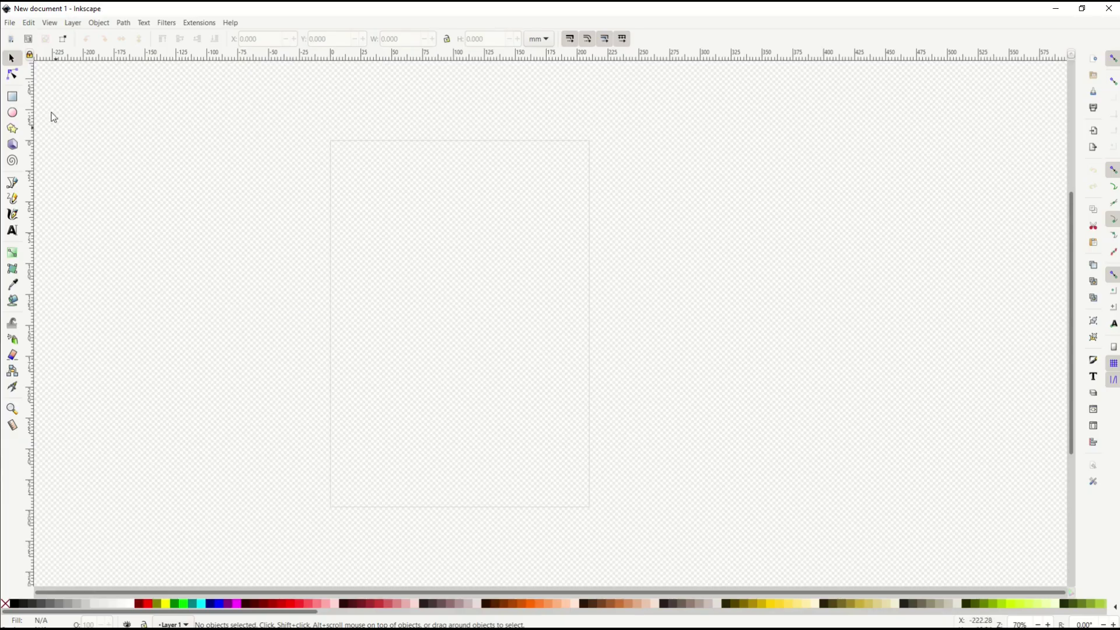
Open man-1838330.jpg, select it, and bring up Trace Bitmap with Brightness cutoff 0.450
click(11, 23)
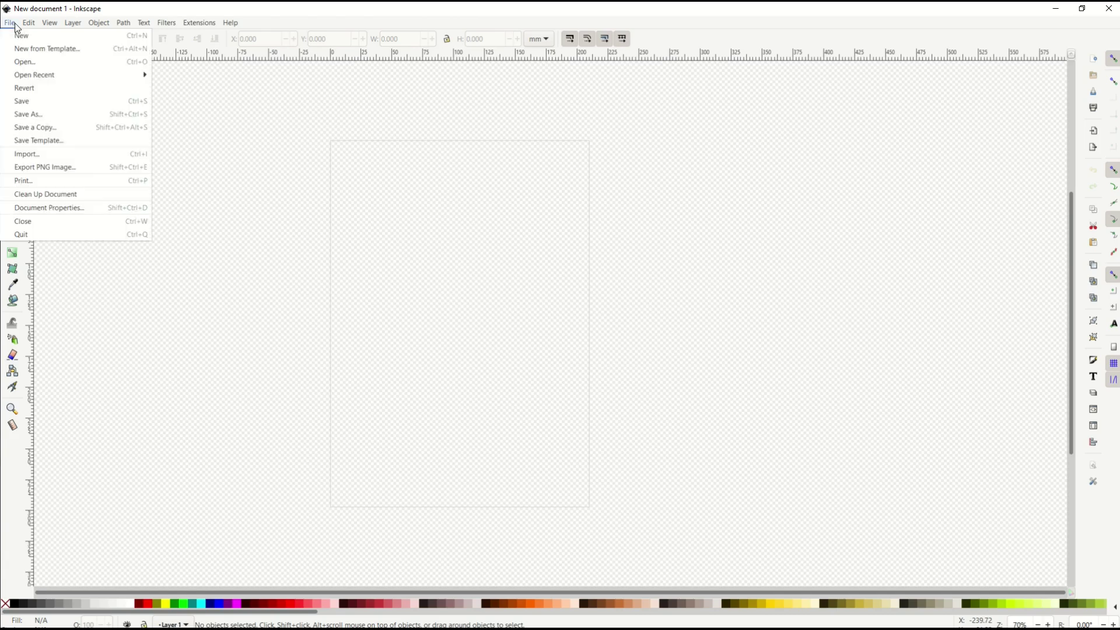
click(17, 61)
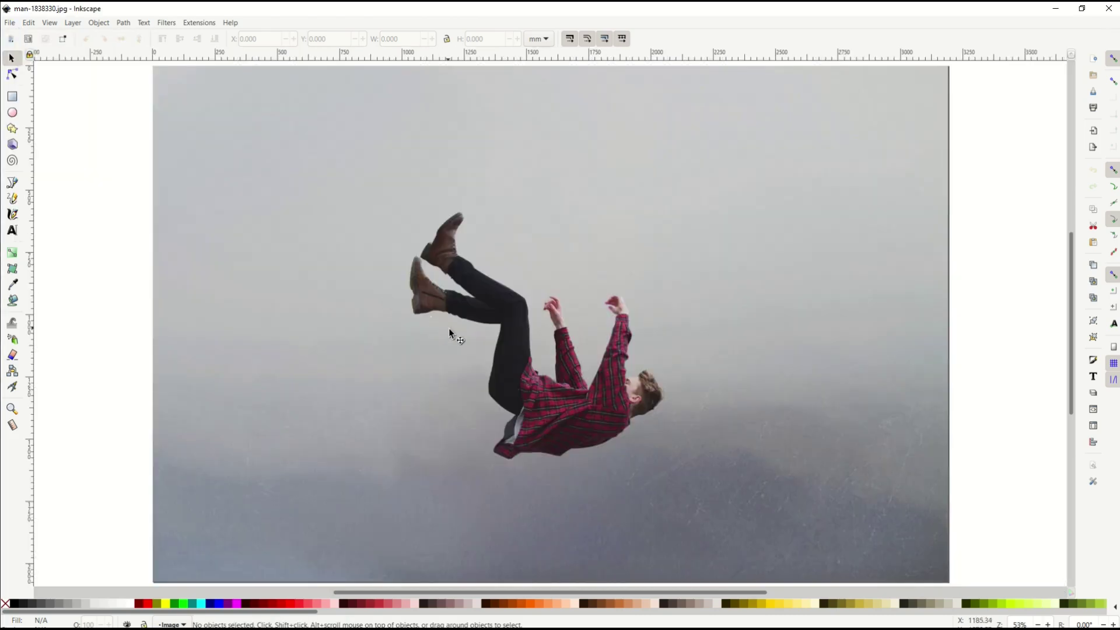
click(450, 330)
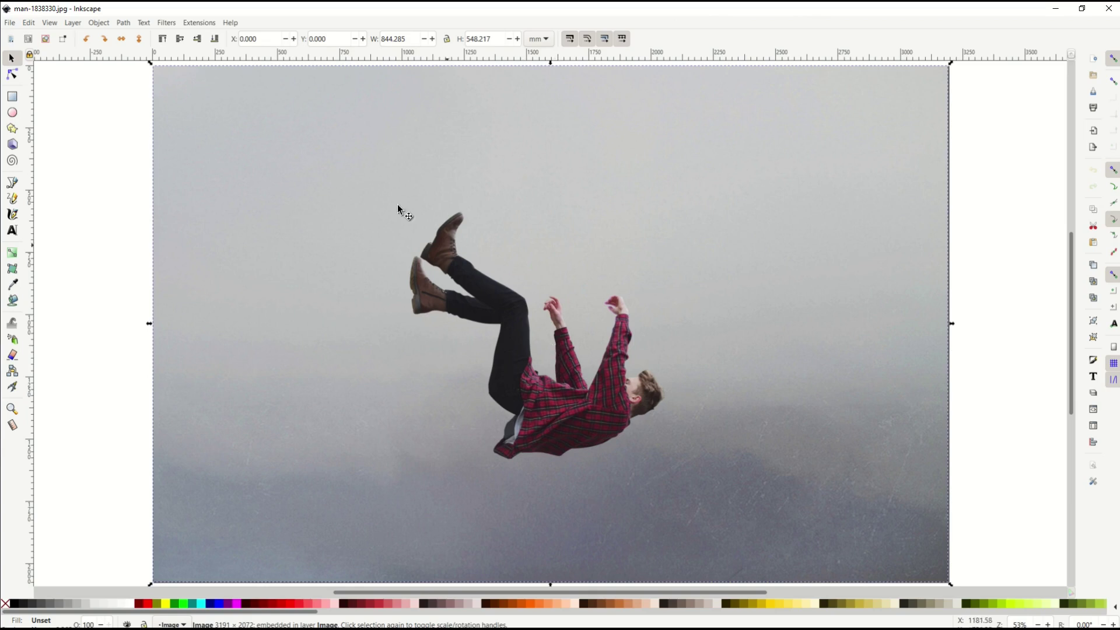
click(124, 23)
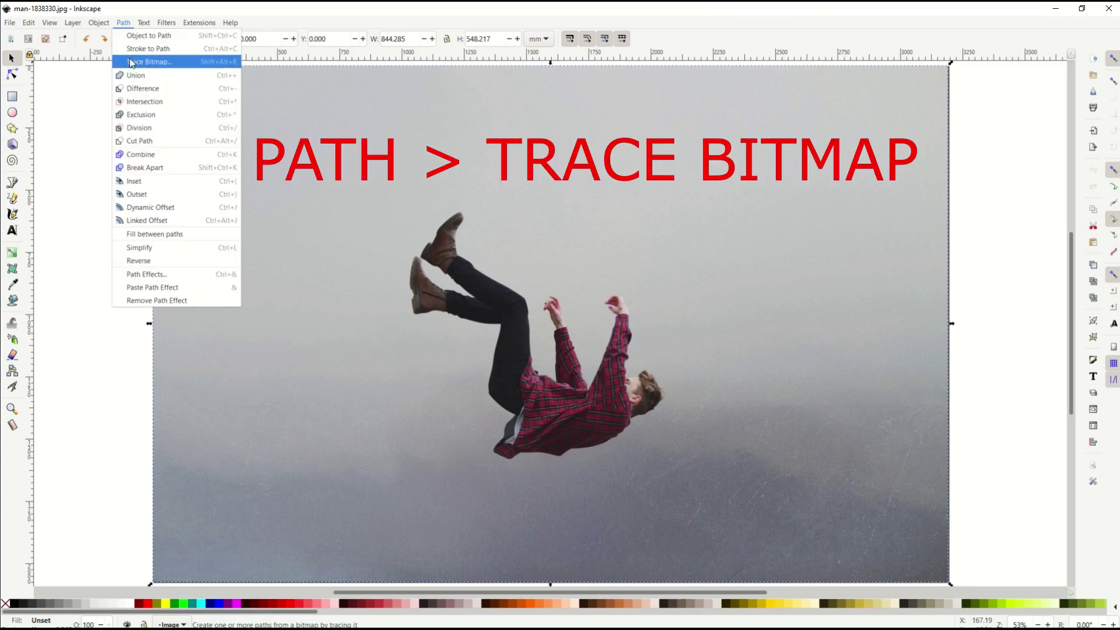
click(128, 58)
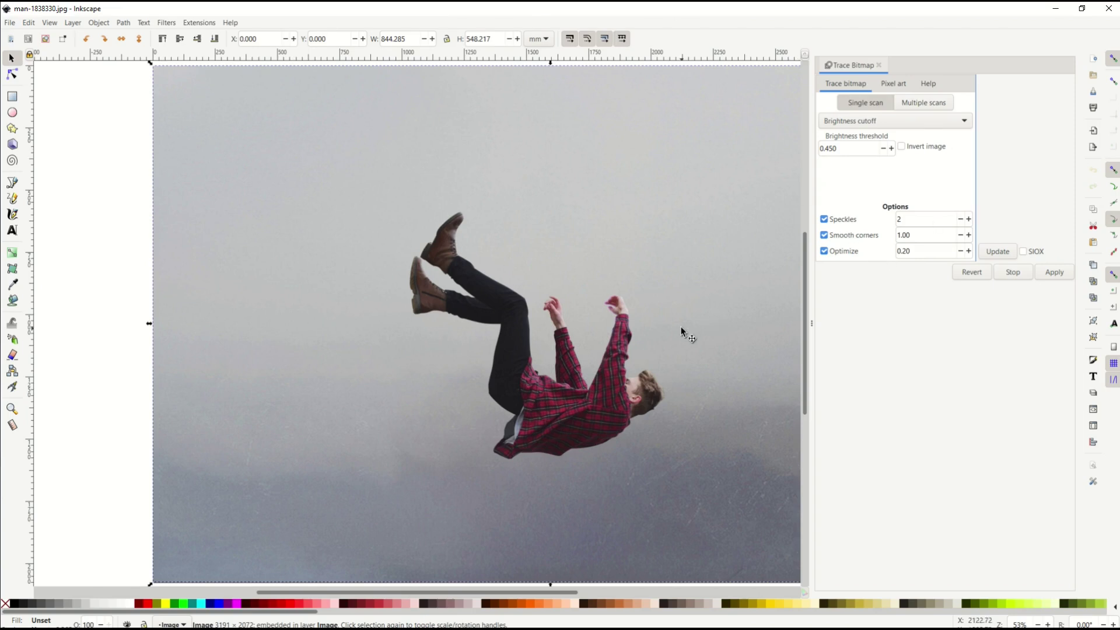
Preview the brightness-cutoff trace, testing thresholds of 0.640 and 0.350
click(1003, 251)
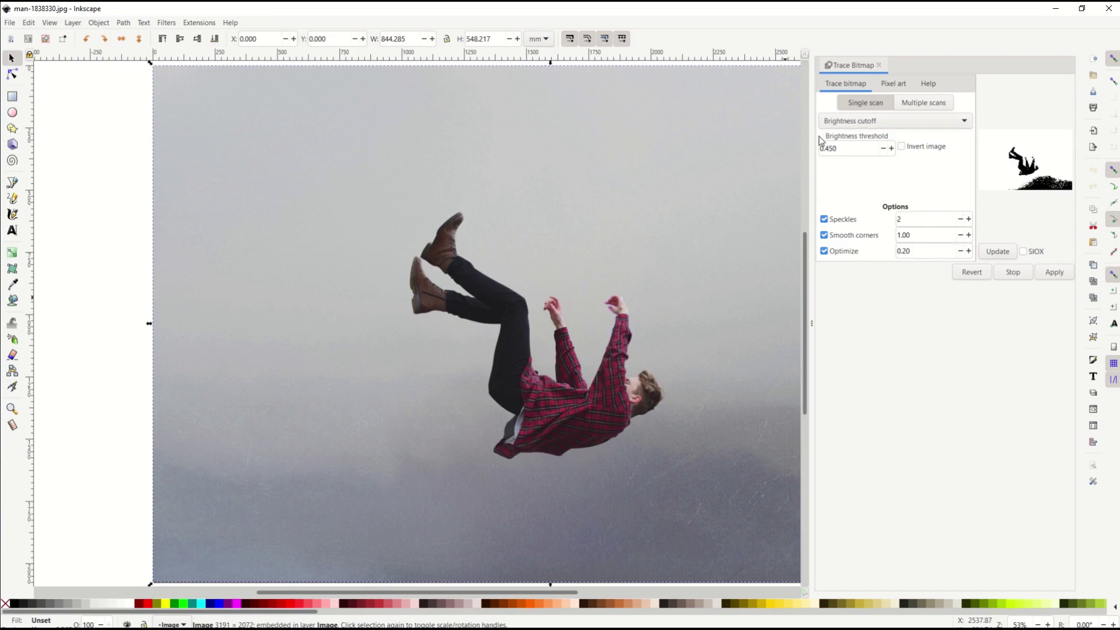
click(891, 149)
click(891, 149)
click(891, 149)
click(891, 149)
click(985, 254)
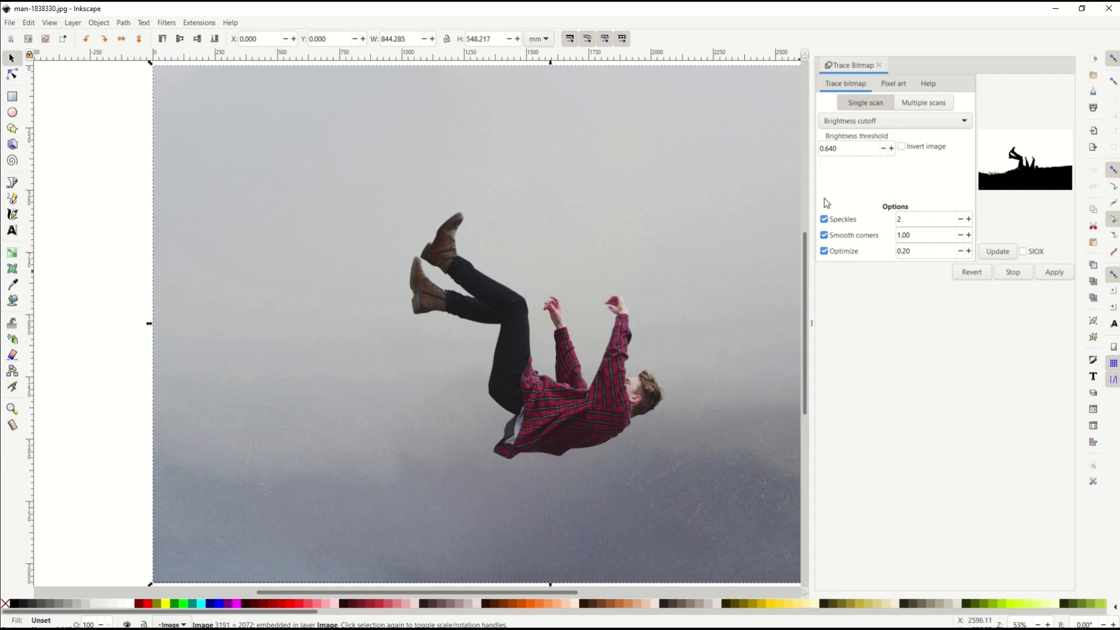
click(883, 148)
click(883, 149)
click(882, 149)
click(882, 149)
click(994, 251)
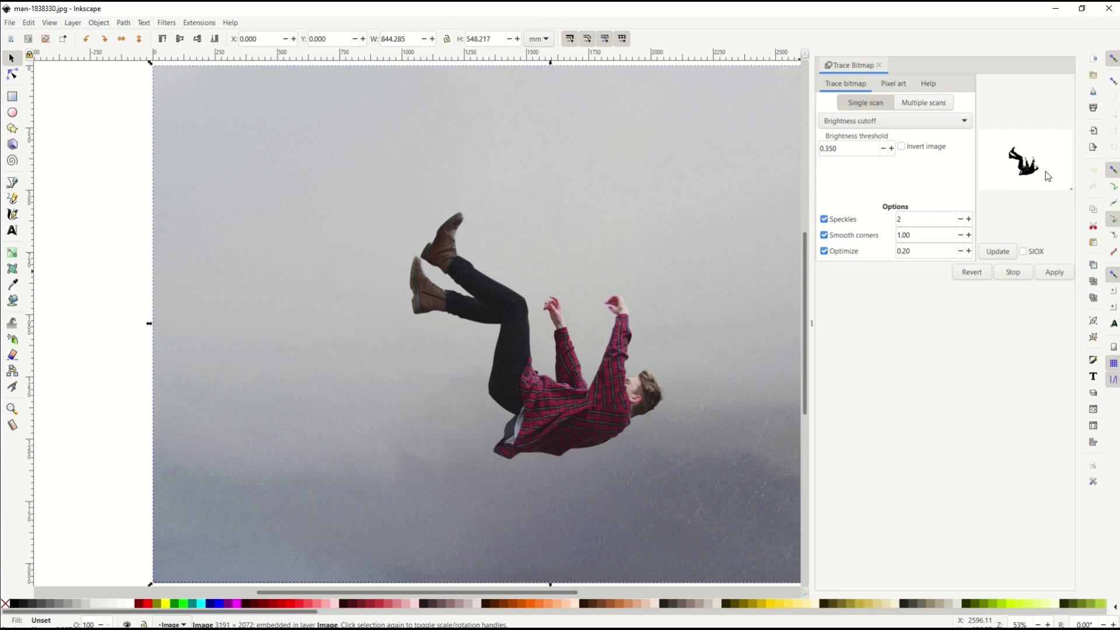
Test 0.490, settle on a 0.470 threshold and apply the trace
click(892, 150)
click(892, 149)
click(891, 150)
click(891, 149)
click(994, 252)
click(883, 149)
click(883, 150)
click(986, 255)
click(1050, 274)
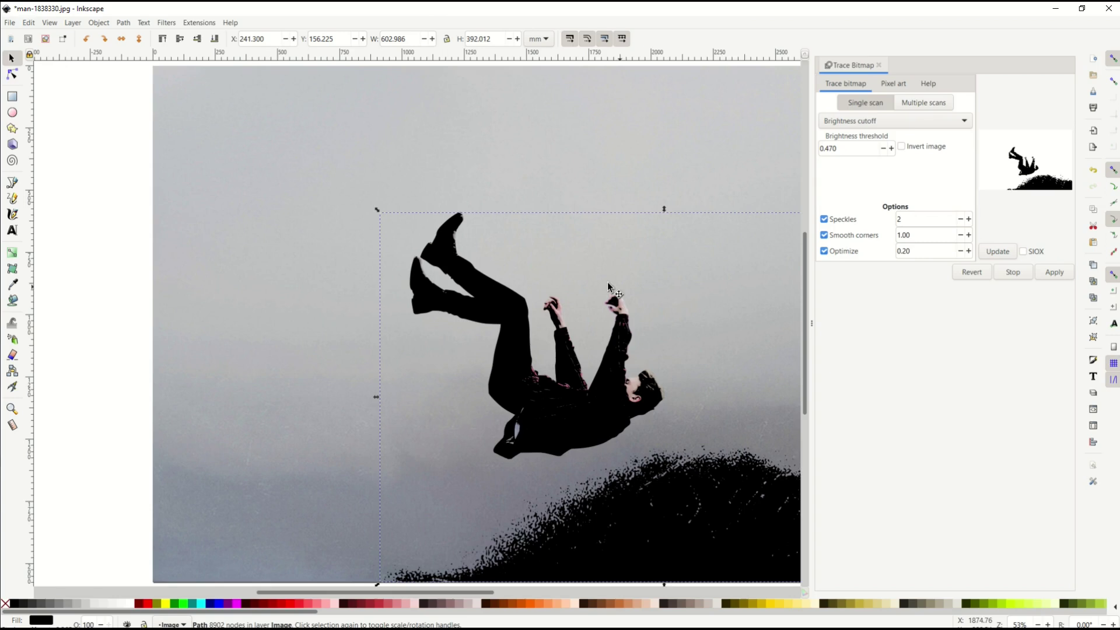
Cut the original photo away and drag the black silhouette up and left
click(274, 187)
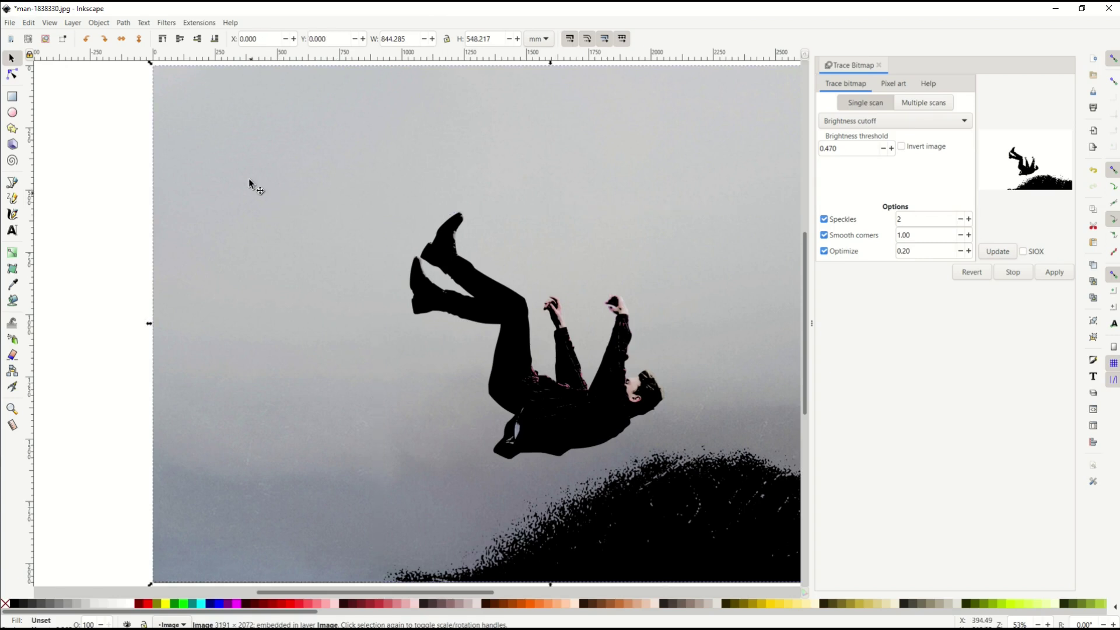
right_click(344, 140)
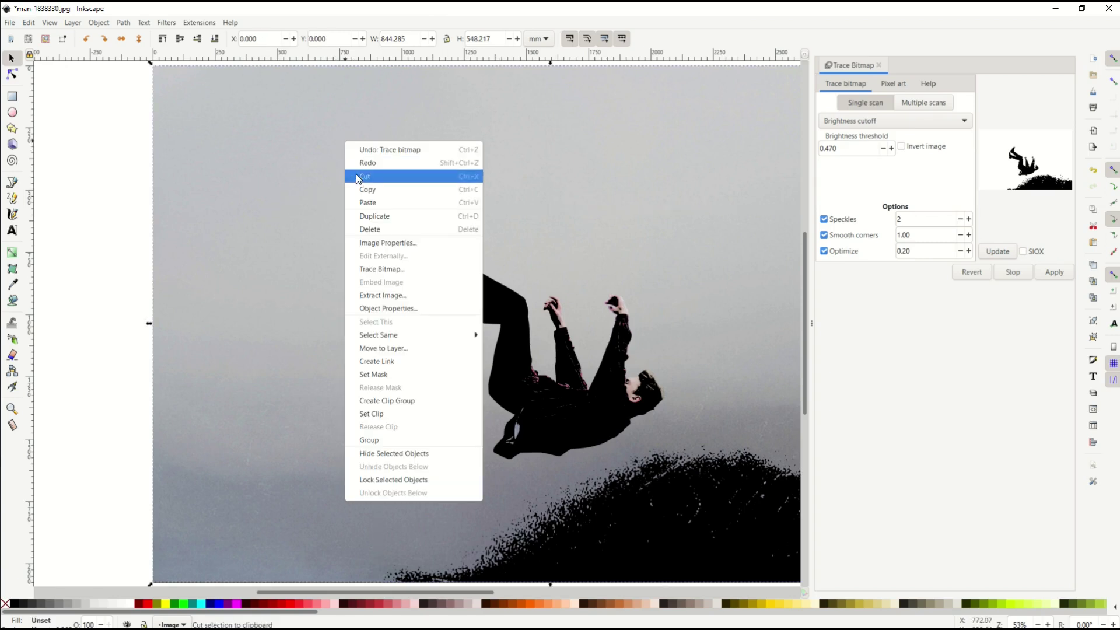
right_click(325, 169)
right_click(322, 170)
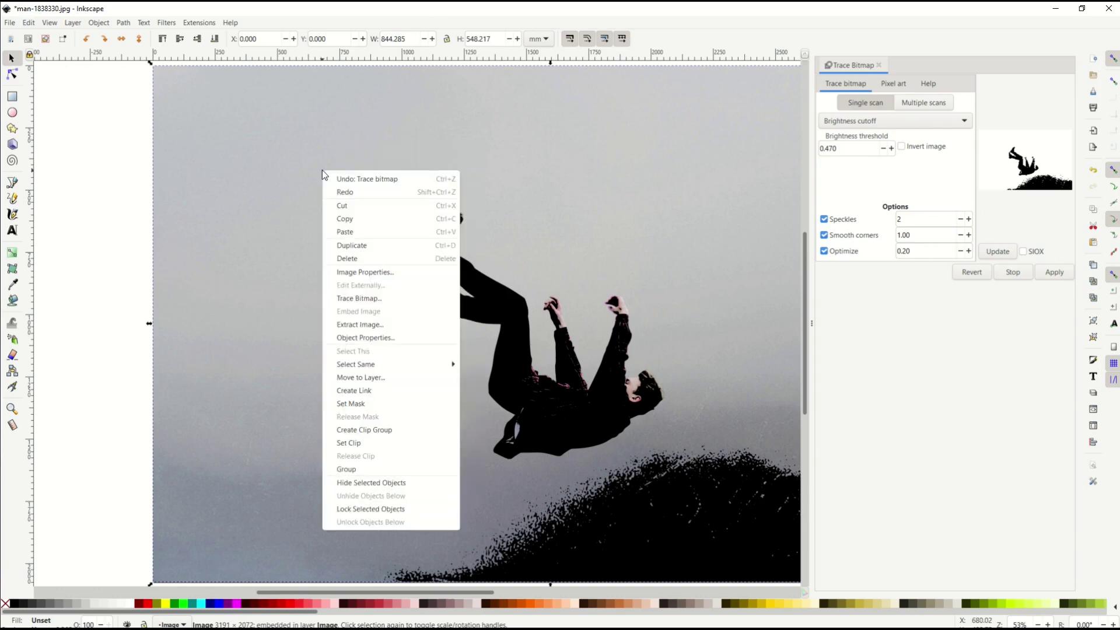
click(341, 207)
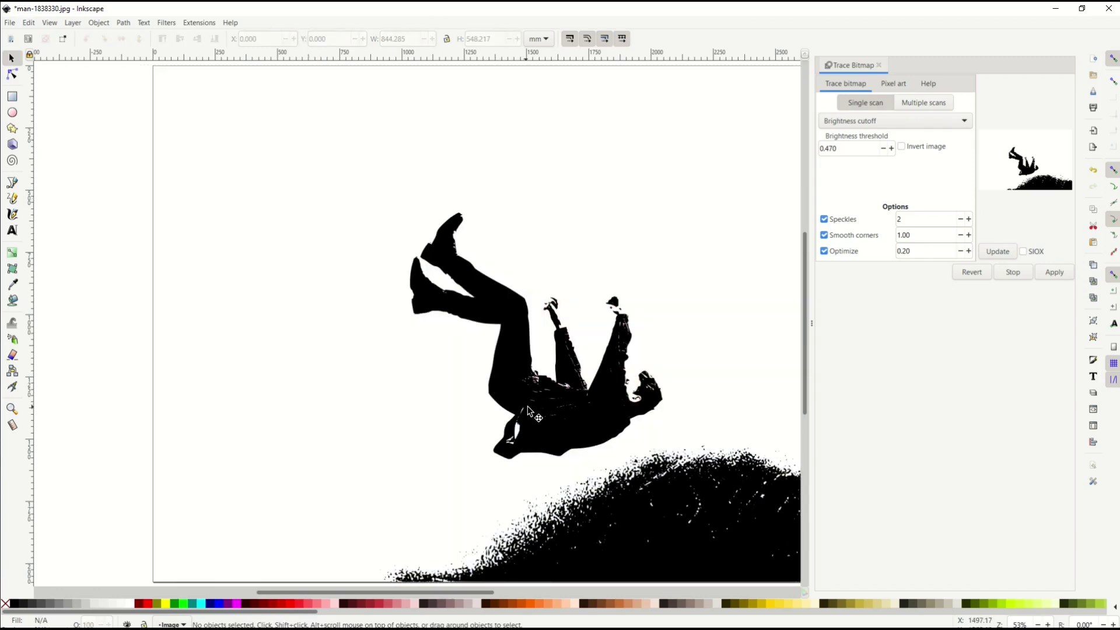
mouse_move(527, 410)
mouse_down()
mouse_move(420, 328)
mouse_move(312, 310)
mouse_up()
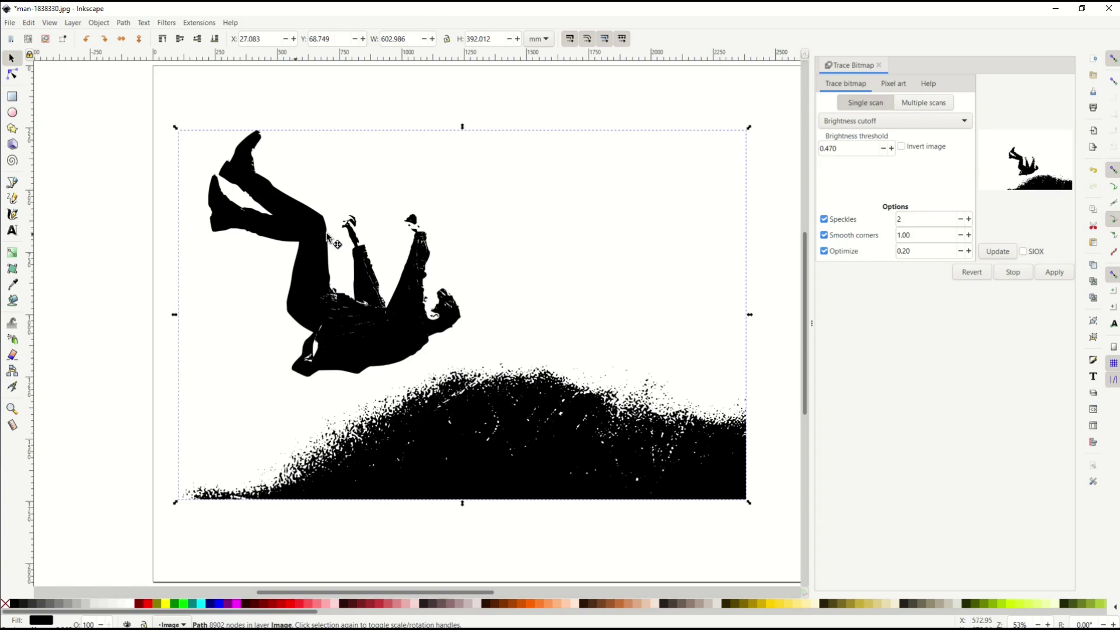
Delete the hill nodes and a stray node, leaving only the falling man silhouette
drag(277, 235, 312, 216)
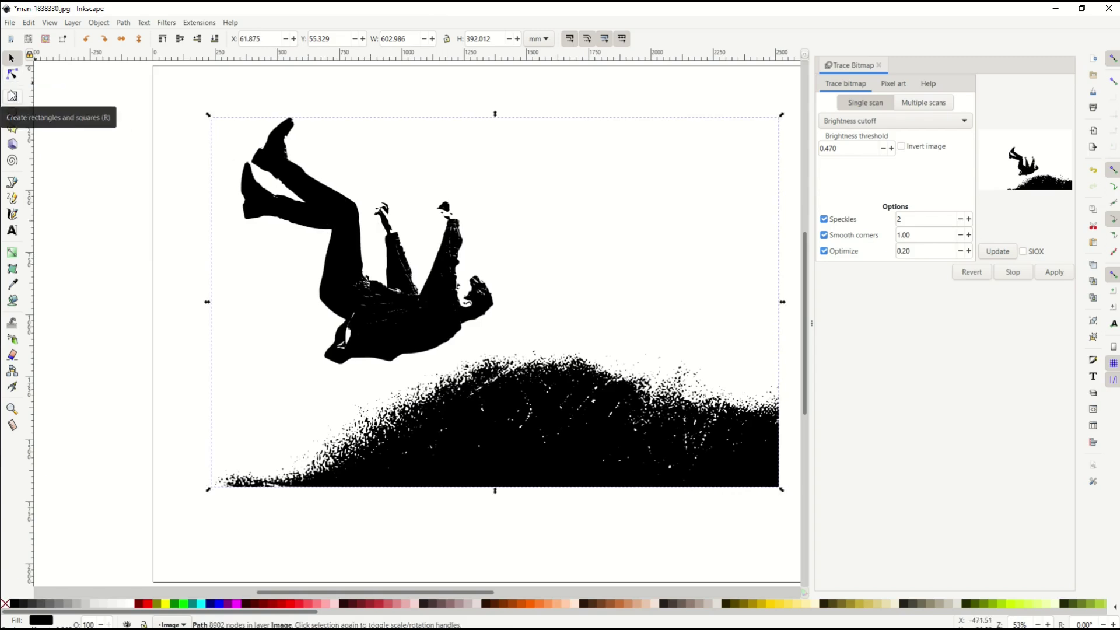
click(14, 76)
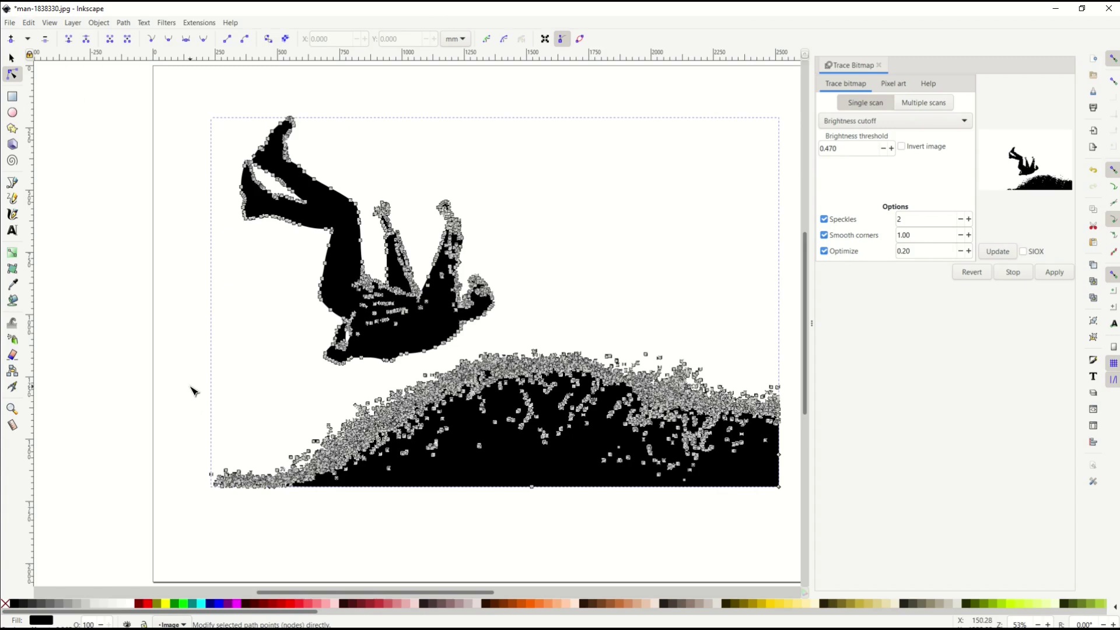
drag(195, 371, 796, 517)
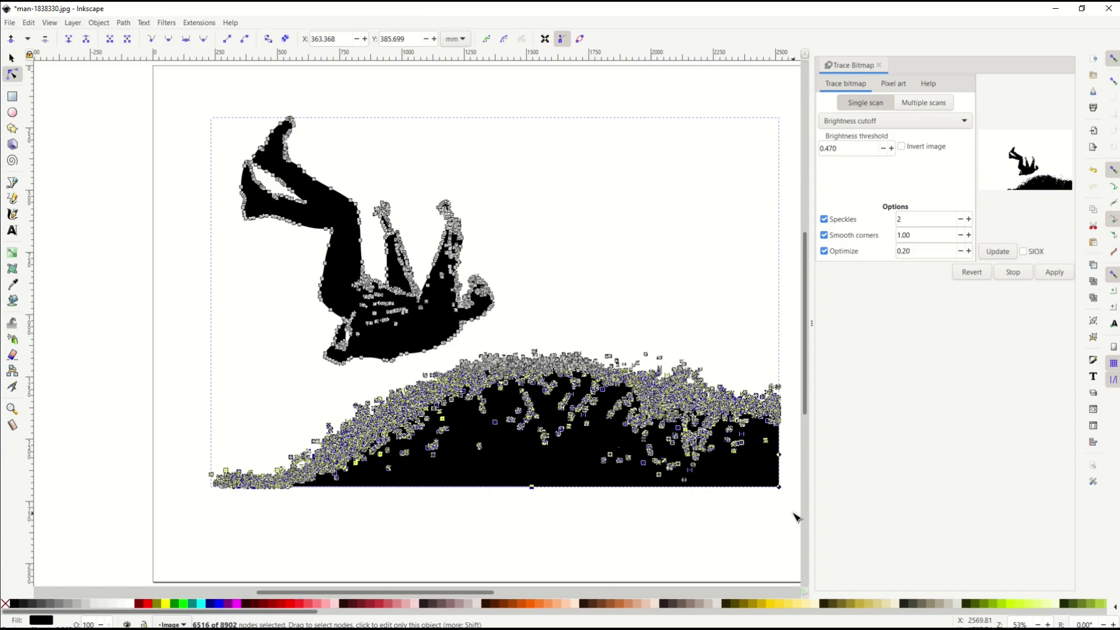
key(Delete)
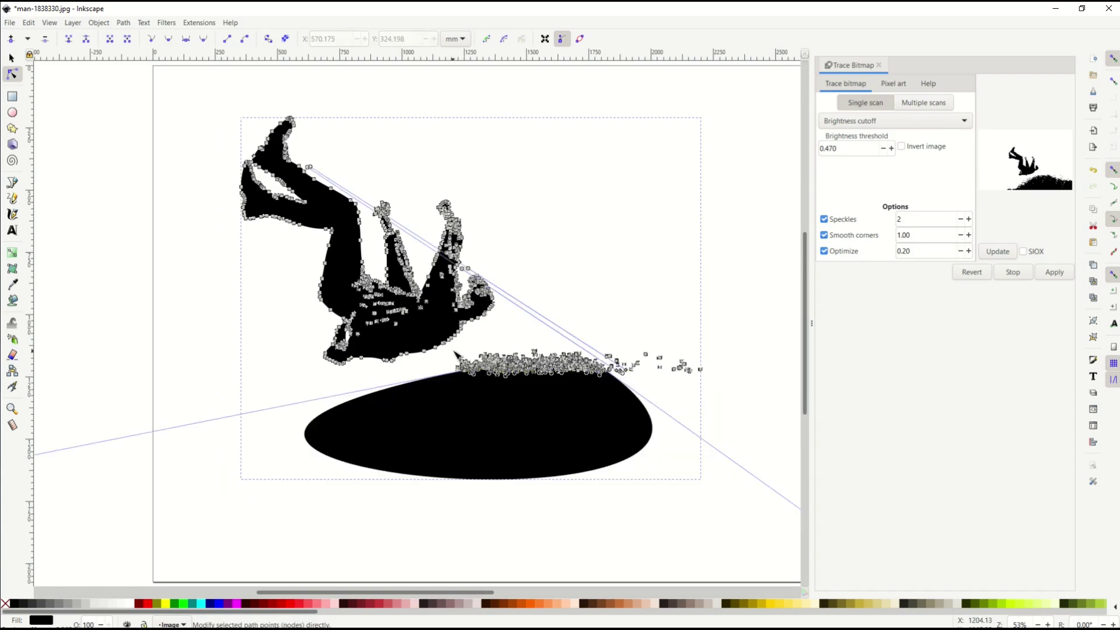
drag(454, 352, 723, 395)
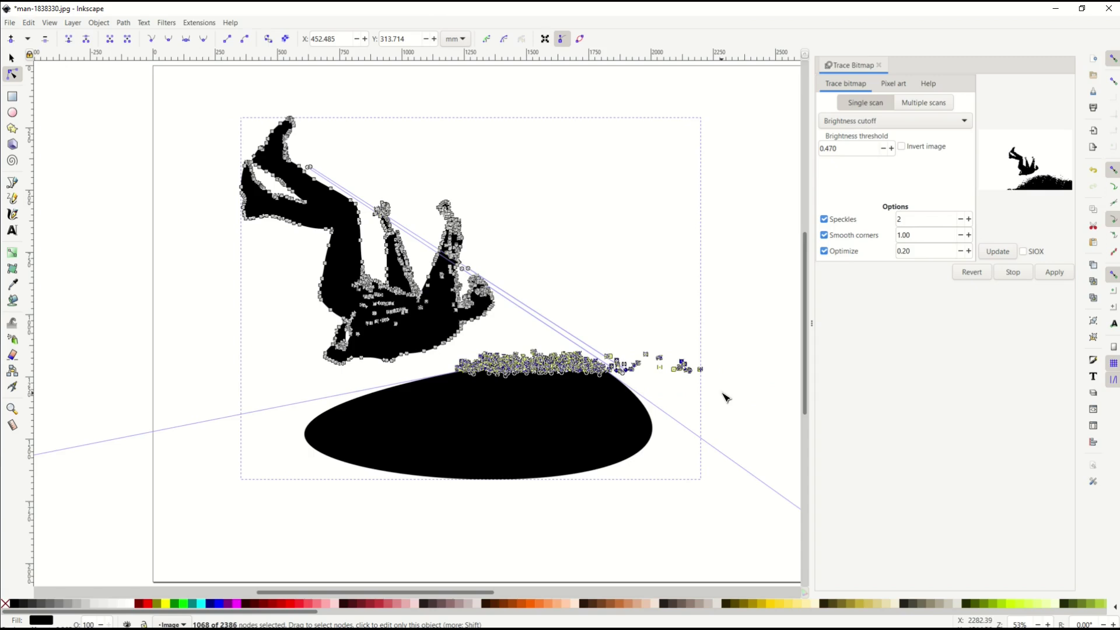
key(Delete)
drag(515, 345, 558, 360)
key(Delete)
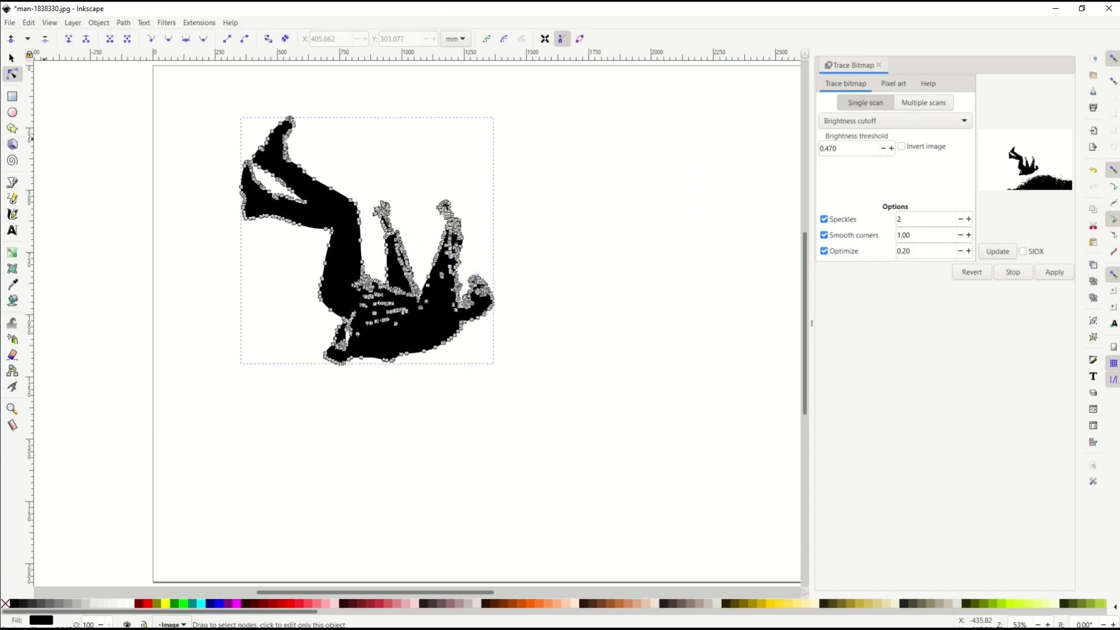
click(12, 57)
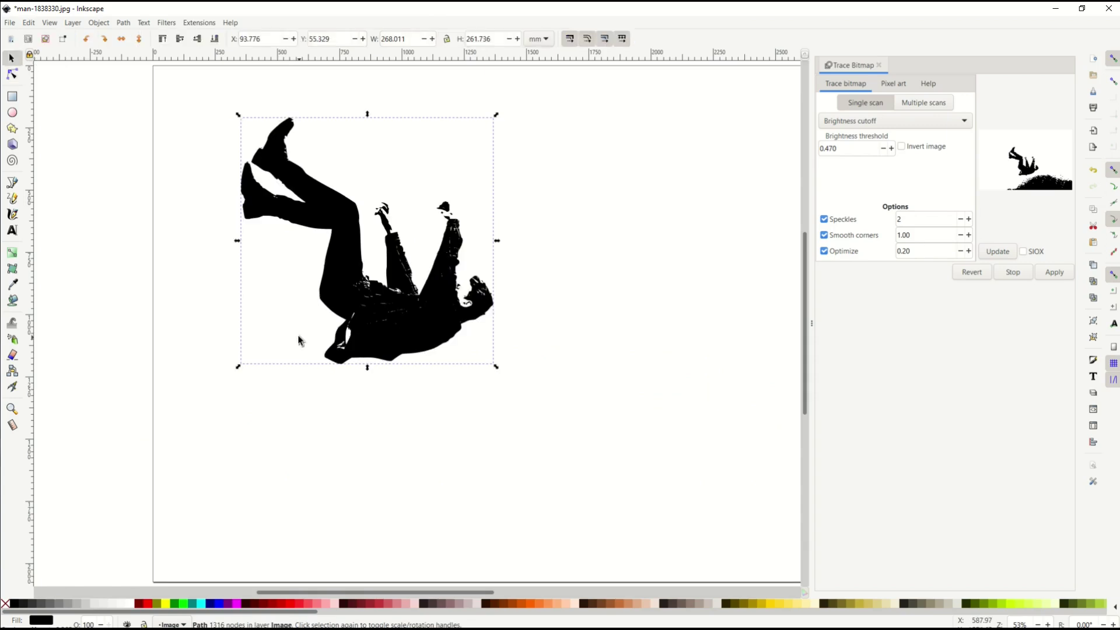
Move the silhouette aside and set the page to 8.5 × 11 inches in Document Properties
drag(338, 302, 406, 369)
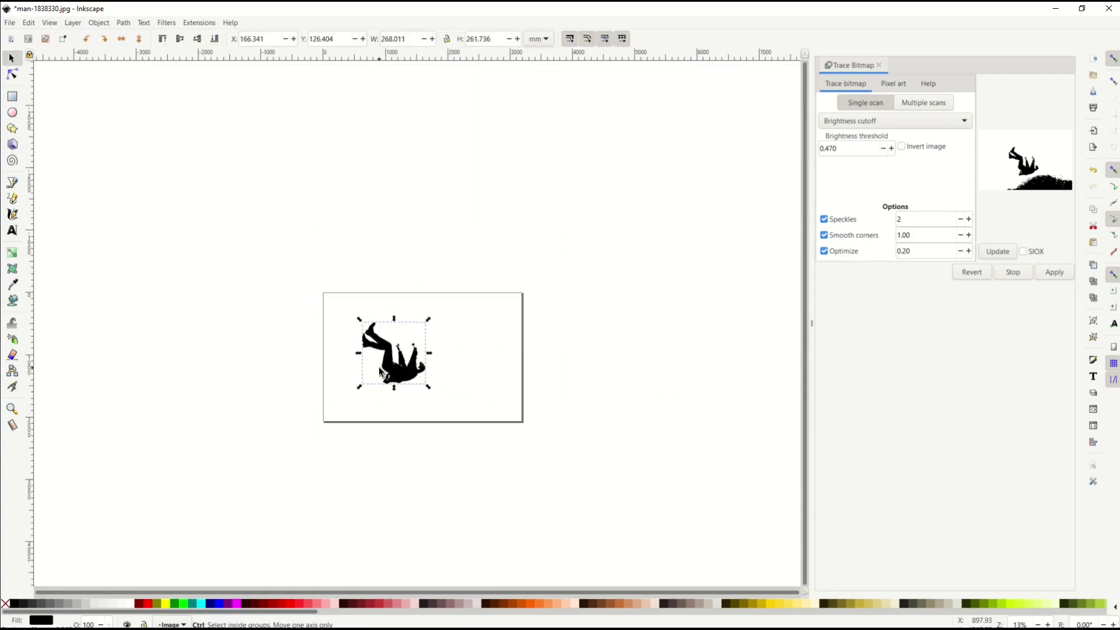
scroll(379, 366, up, 2)
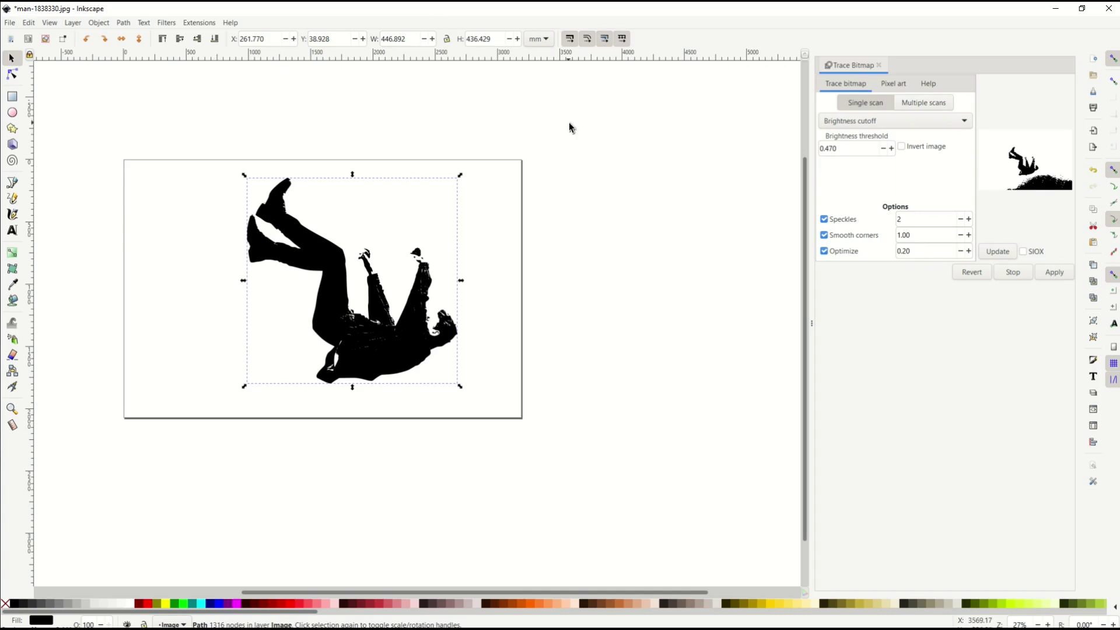
click(18, 23)
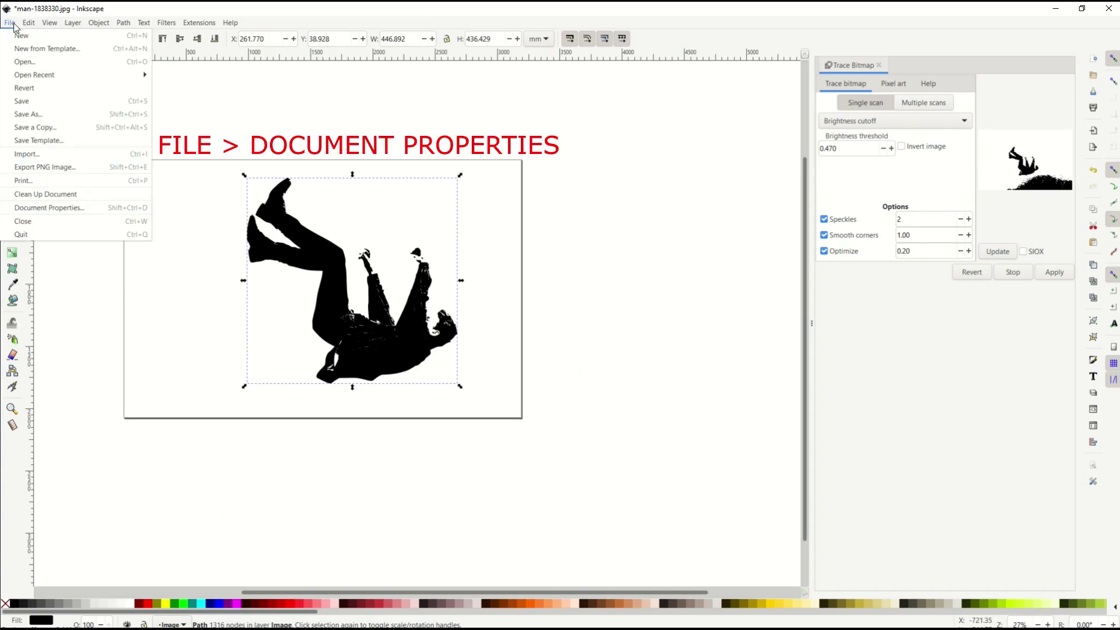
click(31, 209)
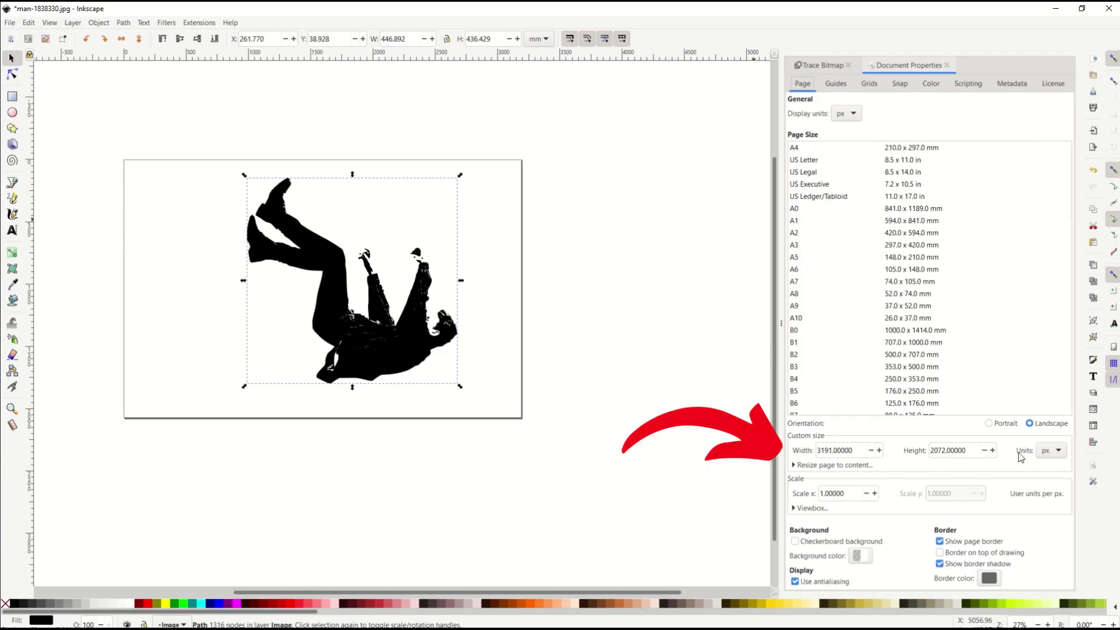
click(1048, 451)
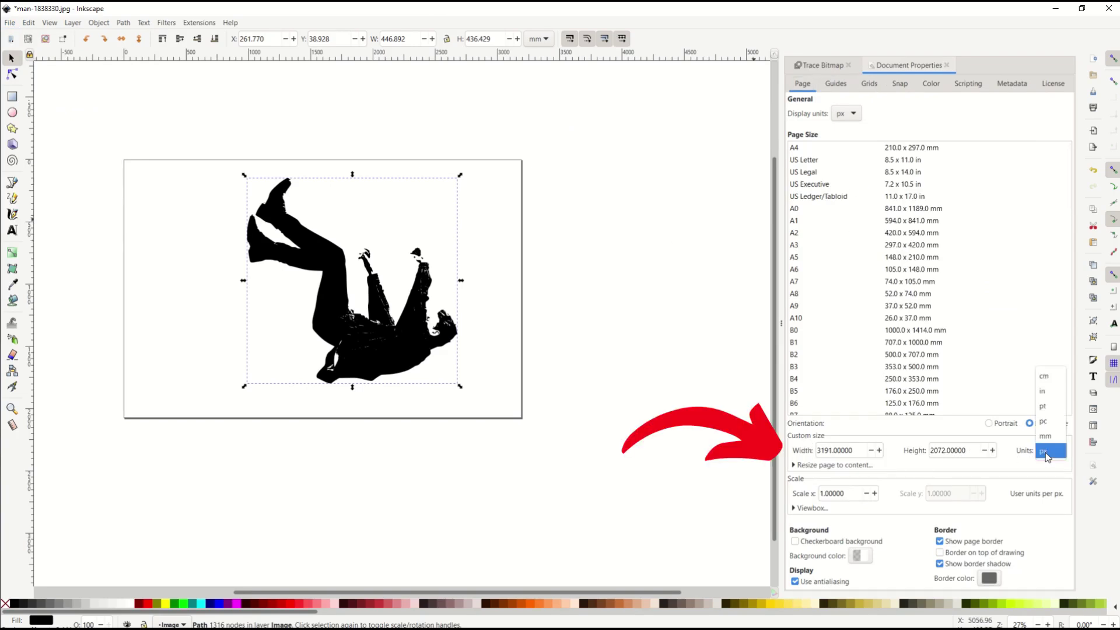
click(1048, 391)
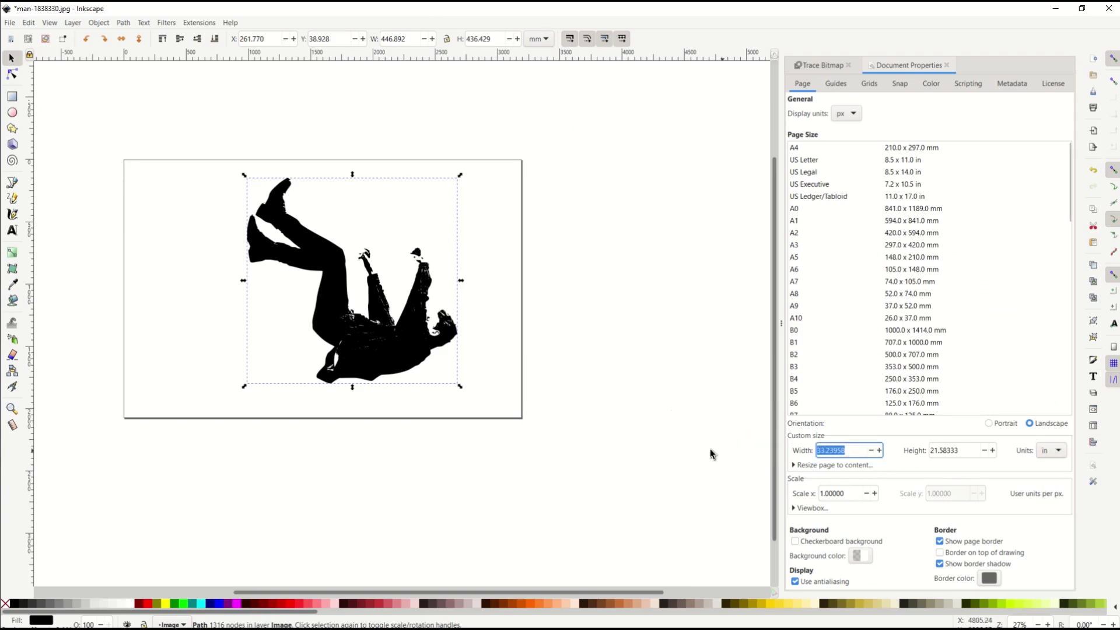
text(8.5)
key(Tab)
text(1)
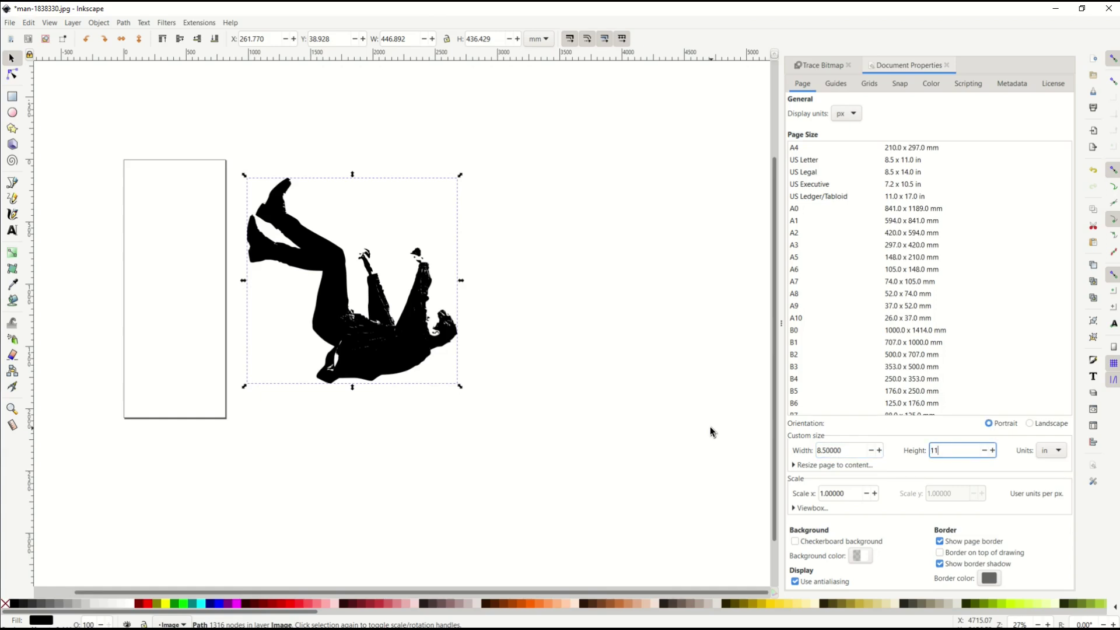
text(1)
key(Return)
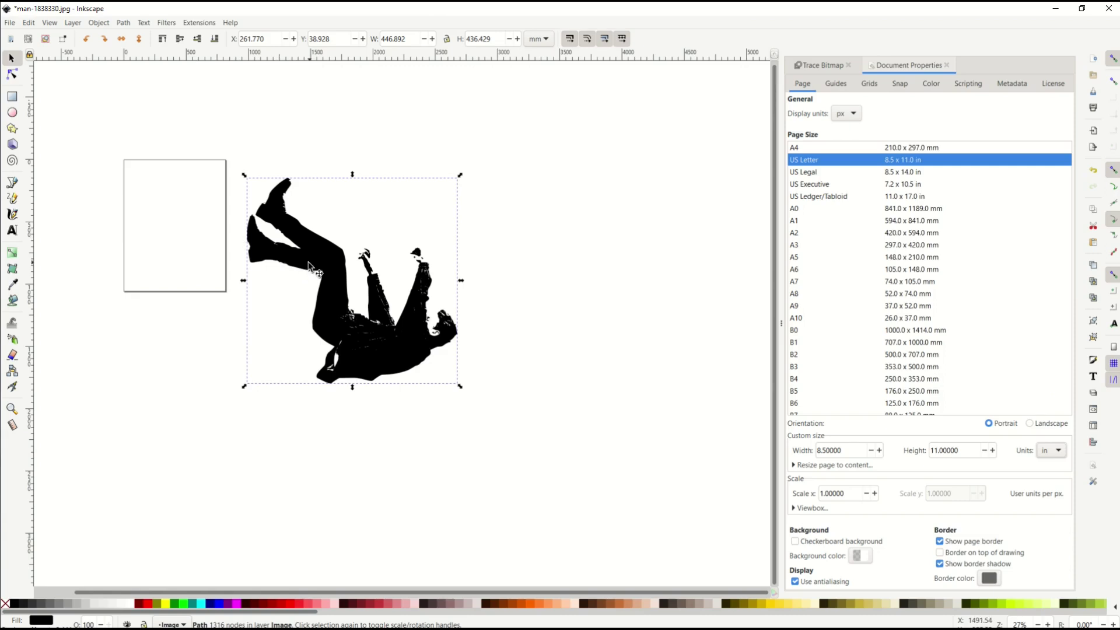
Scale the falling man down to about 83% and move it lower onto the Letter page
drag(309, 267, 335, 284)
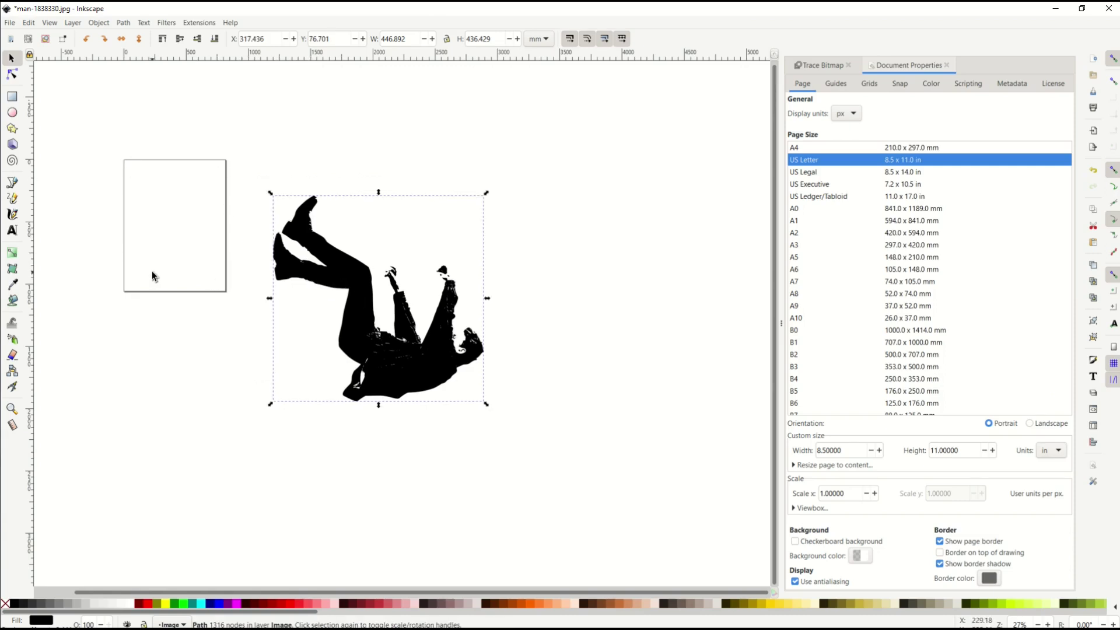
drag(487, 405, 214, 241)
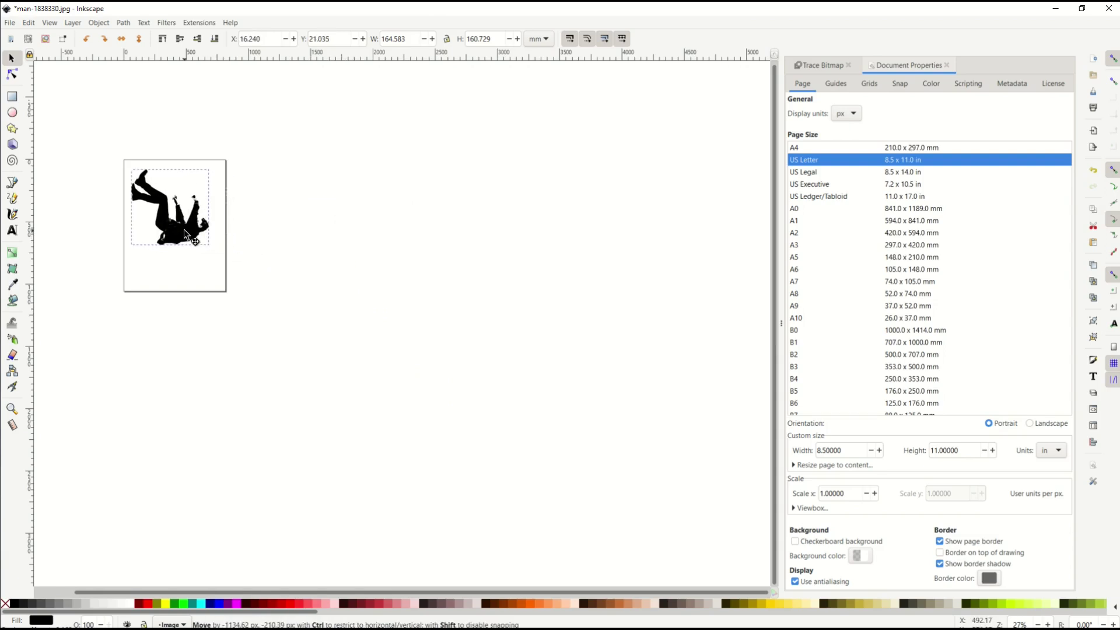
scroll(190, 243, up, 4)
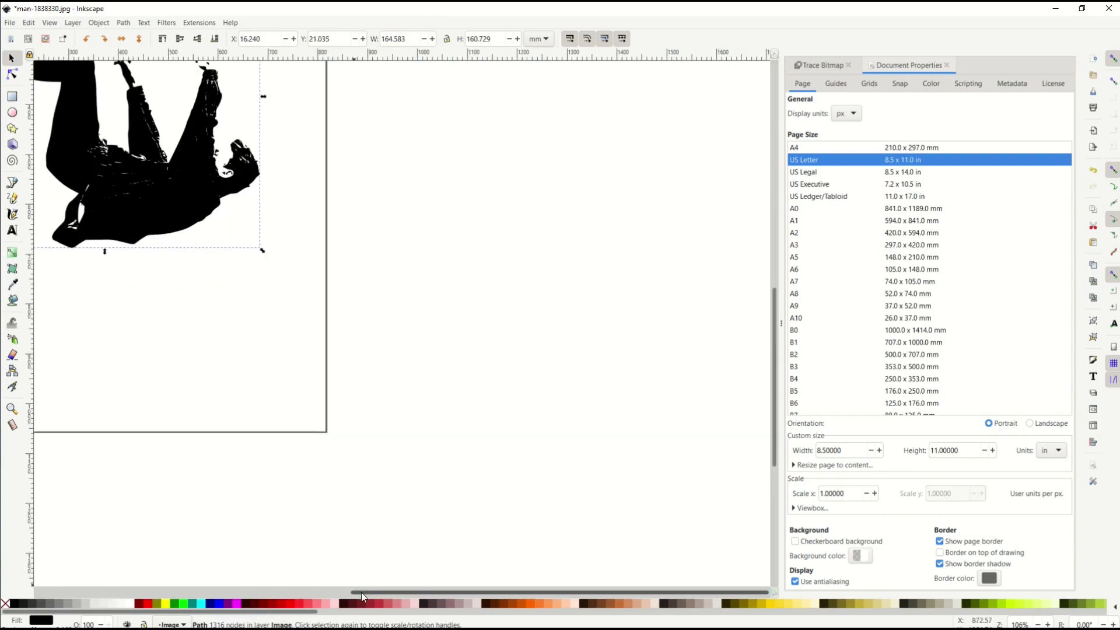
drag(361, 592, 273, 592)
scroll(216, 507, up, 3)
scroll(260, 531, up, 2)
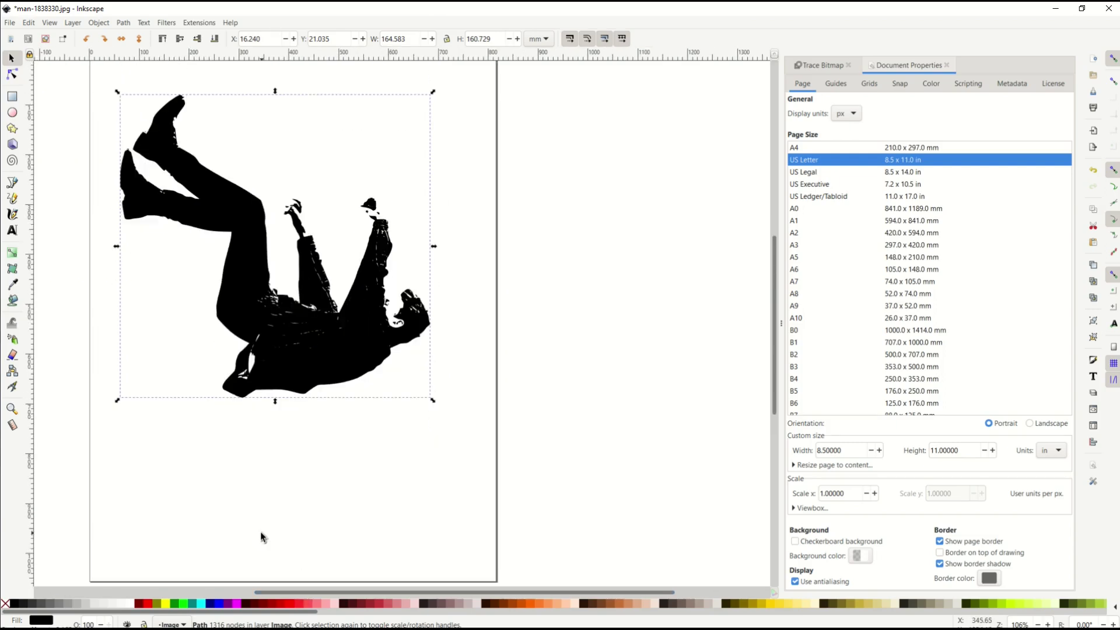
drag(345, 367, 348, 452)
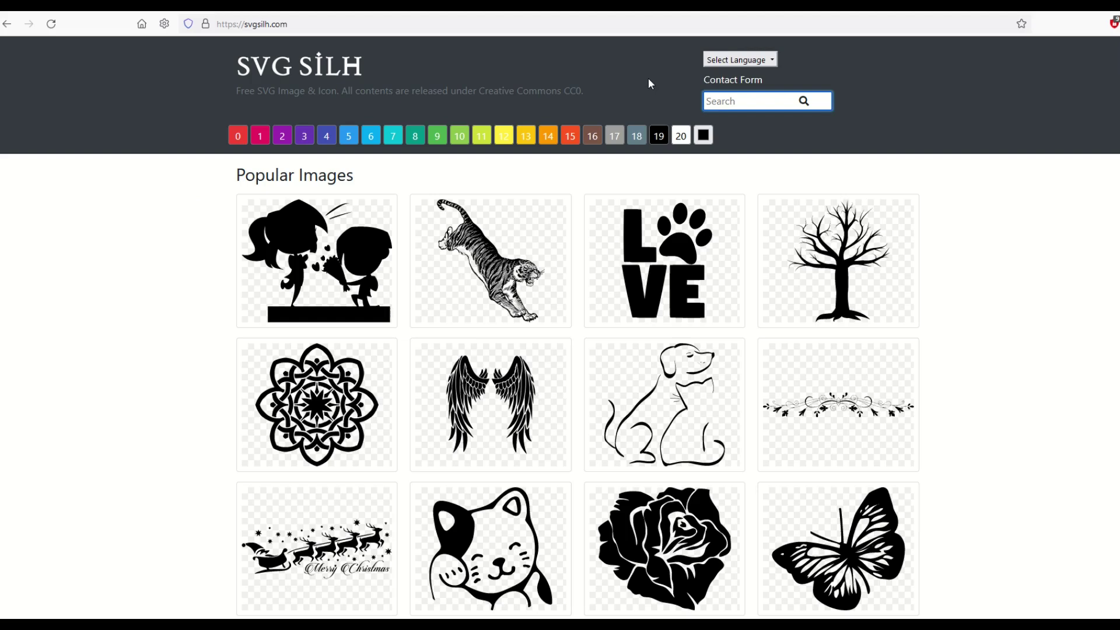
Search SVG SILH for 'earth' and open the CC0 world map globe page
text(earth)
key(Return)
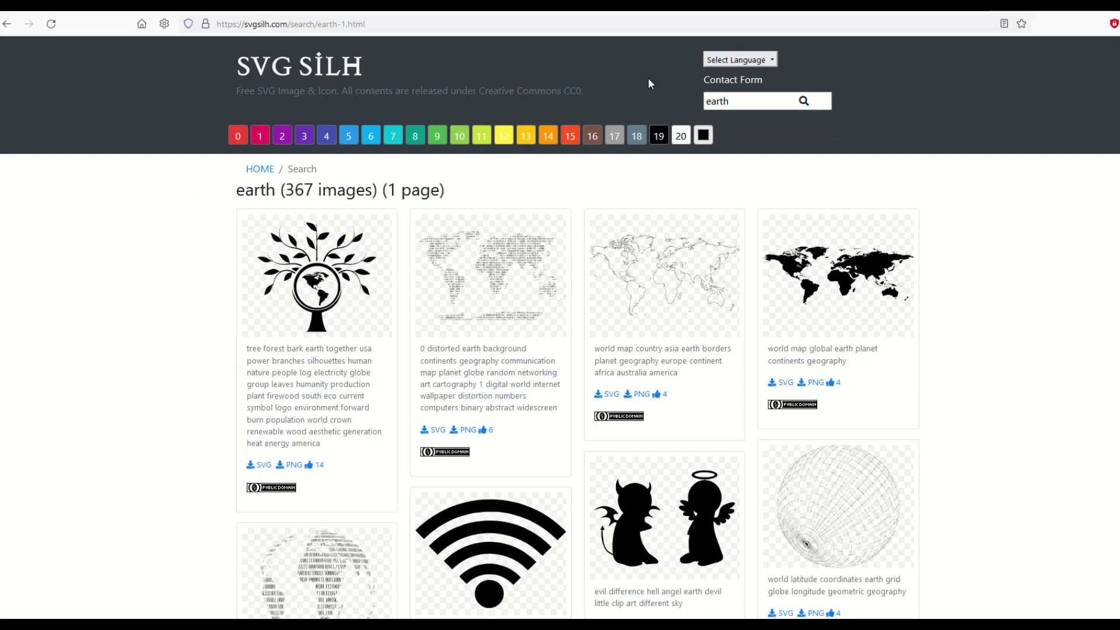
scroll(758, 292, down, 15)
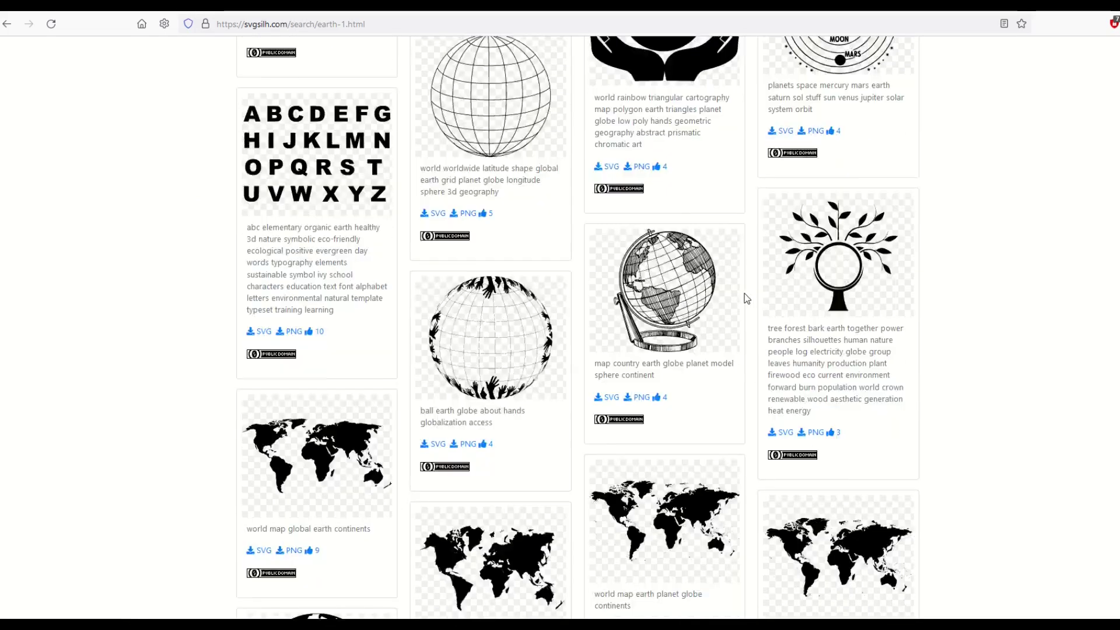
scroll(666, 312, down, 3)
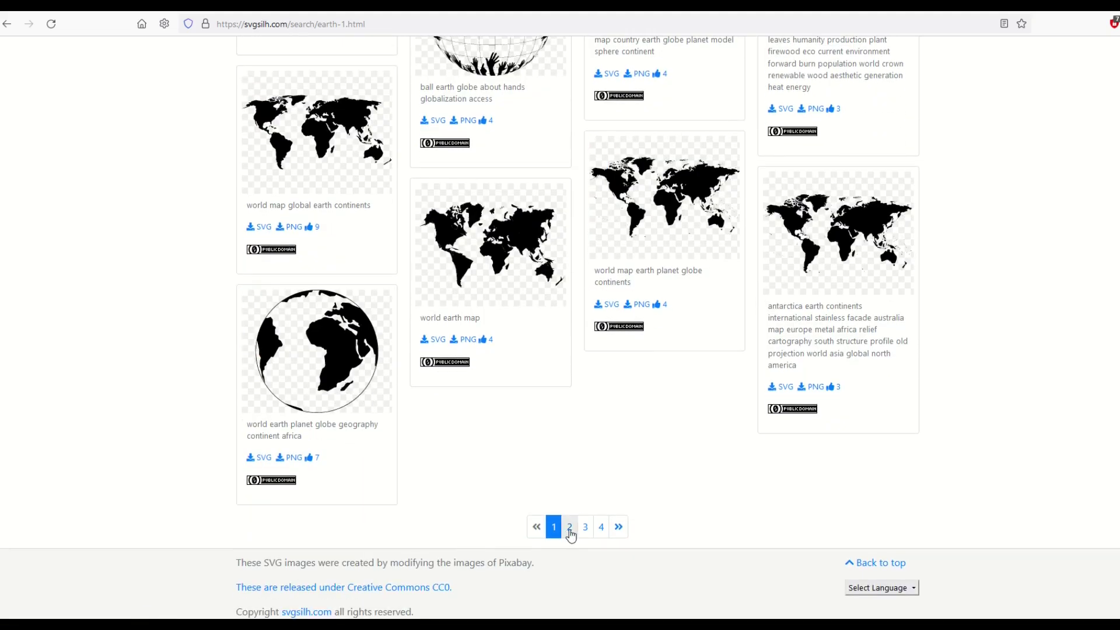
click(569, 527)
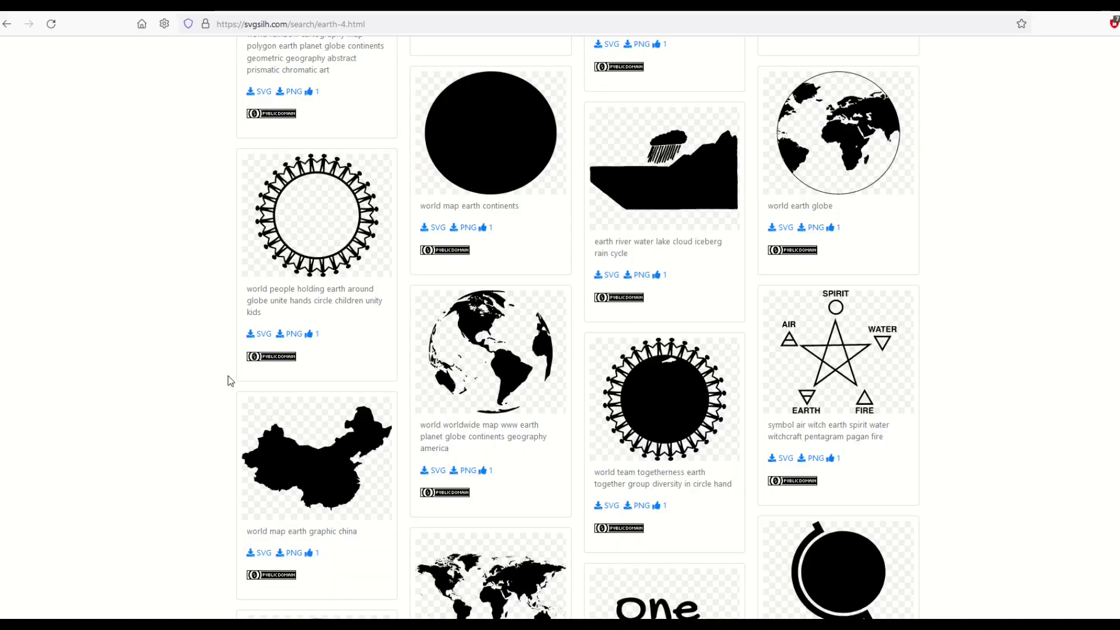
mouse_move(432, 348)
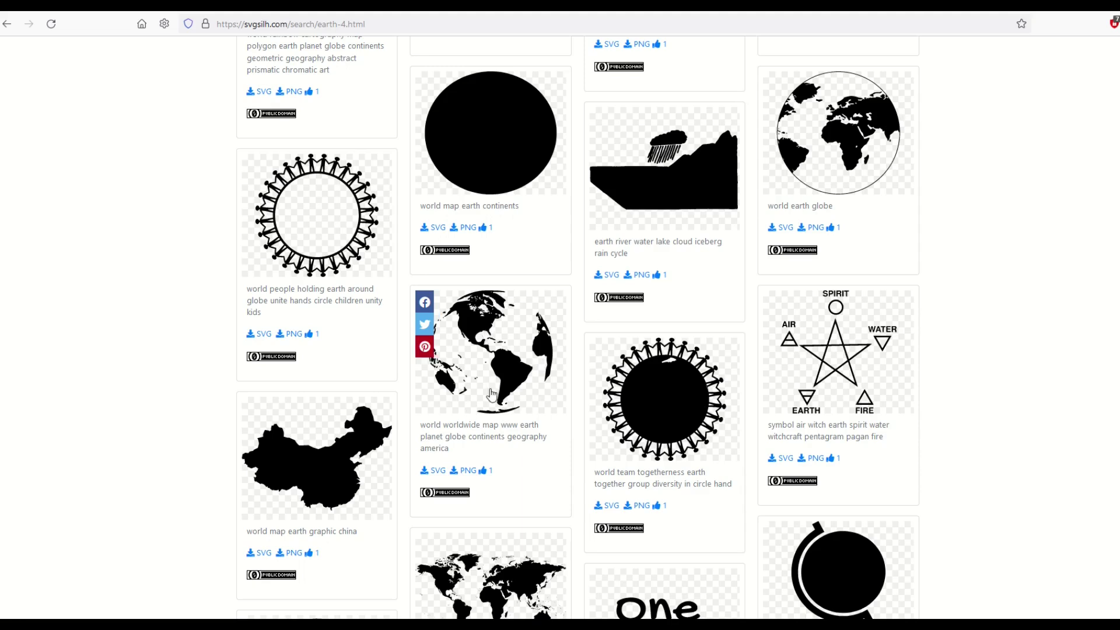
click(475, 342)
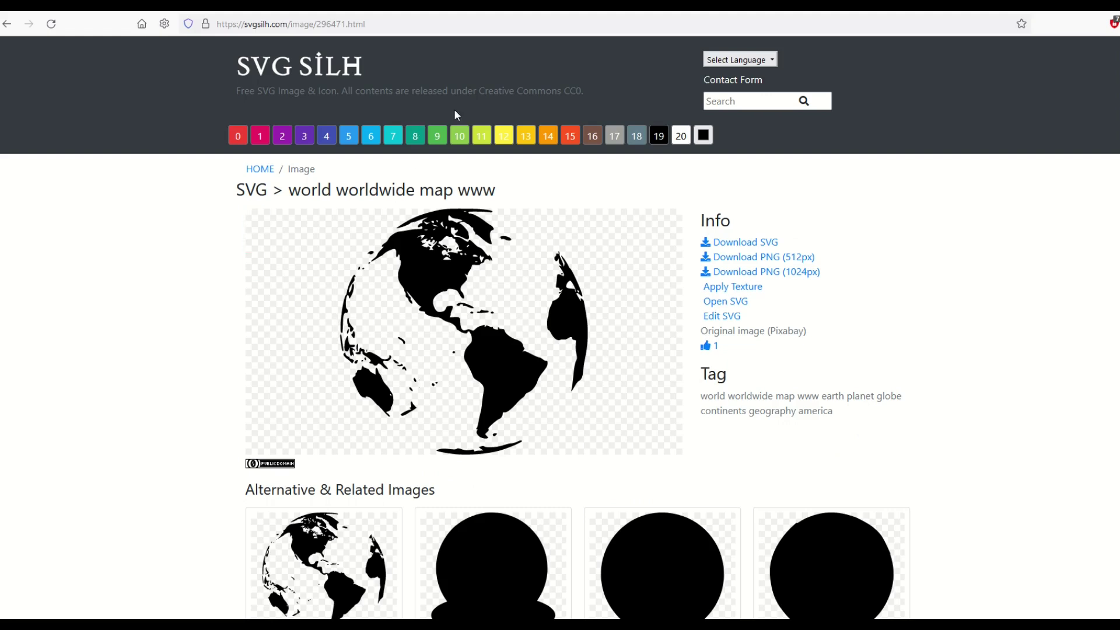
drag(468, 90, 619, 124)
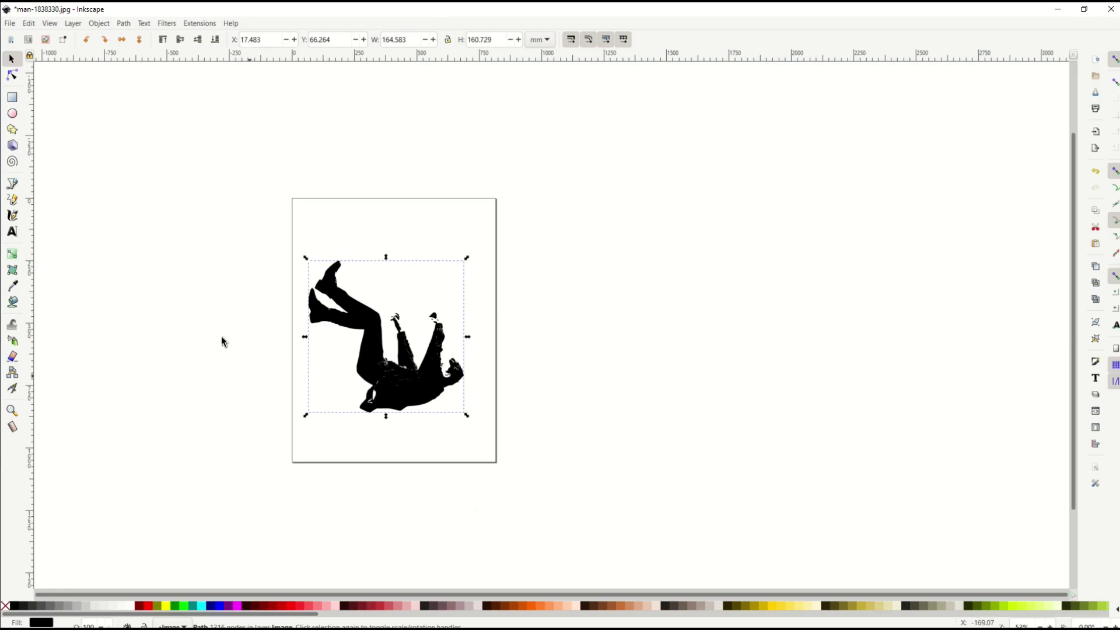
Lower the falling man and import the 296471 globe SVG as editable objects
drag(373, 368, 382, 390)
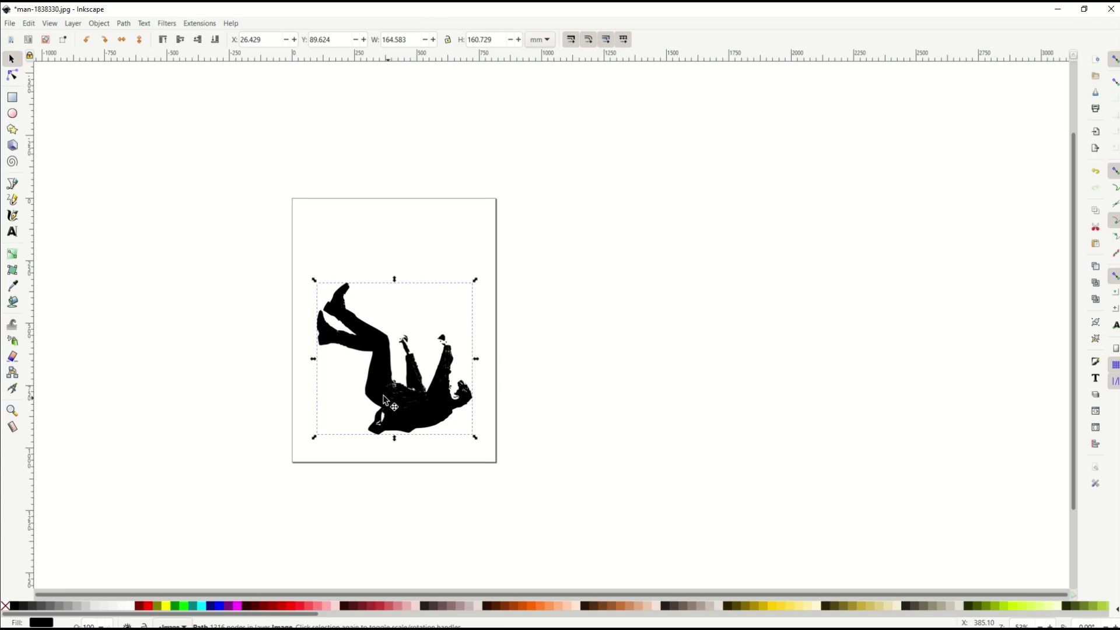
click(10, 23)
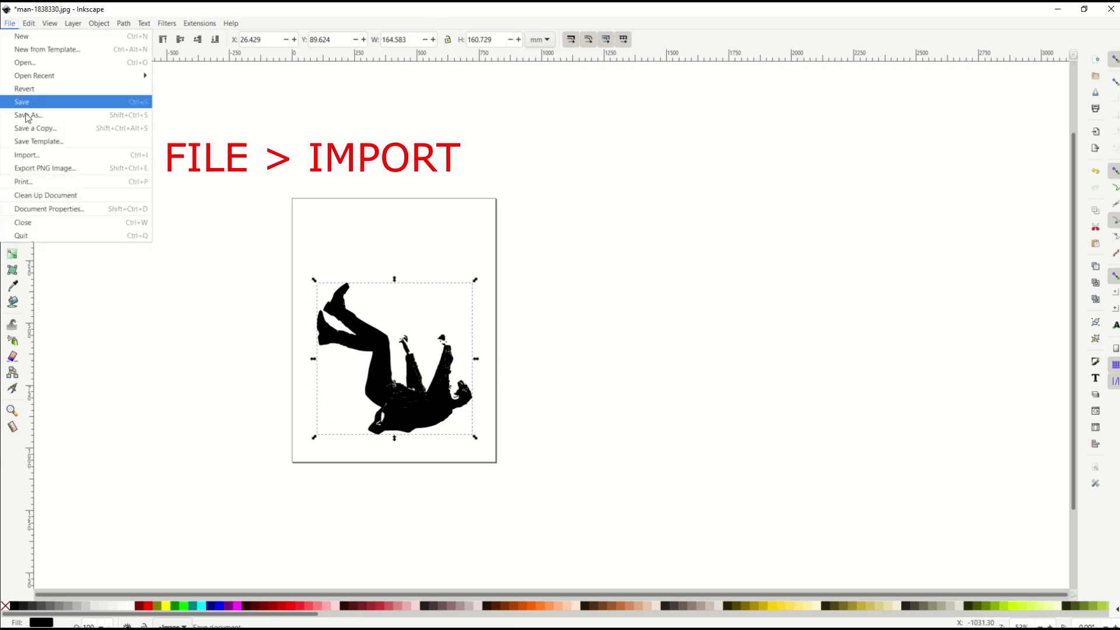
click(50, 158)
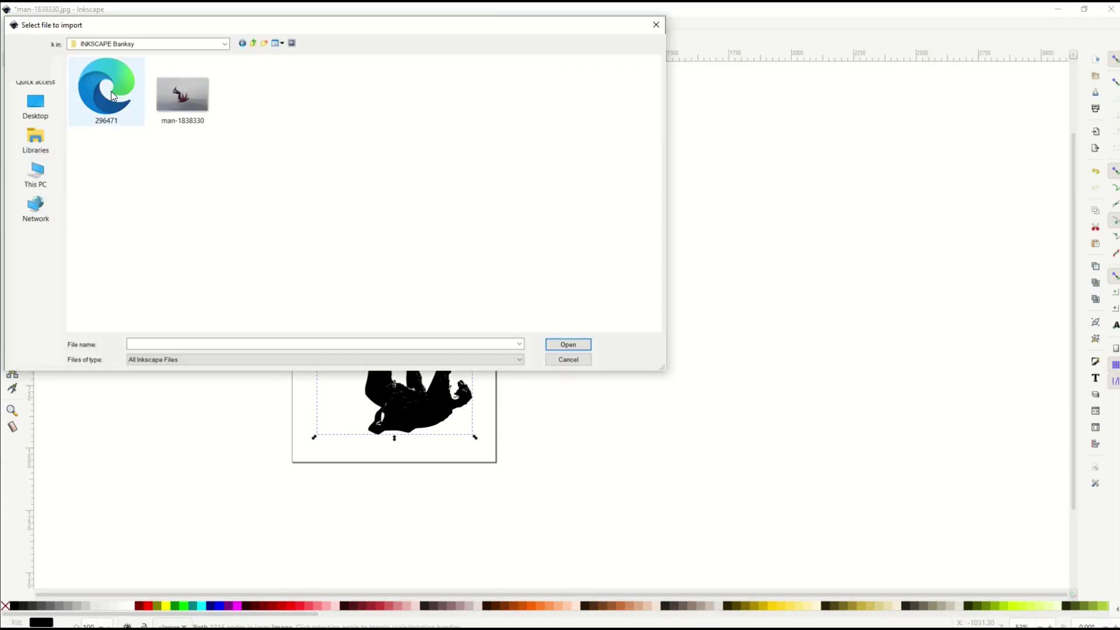
double_click(112, 95)
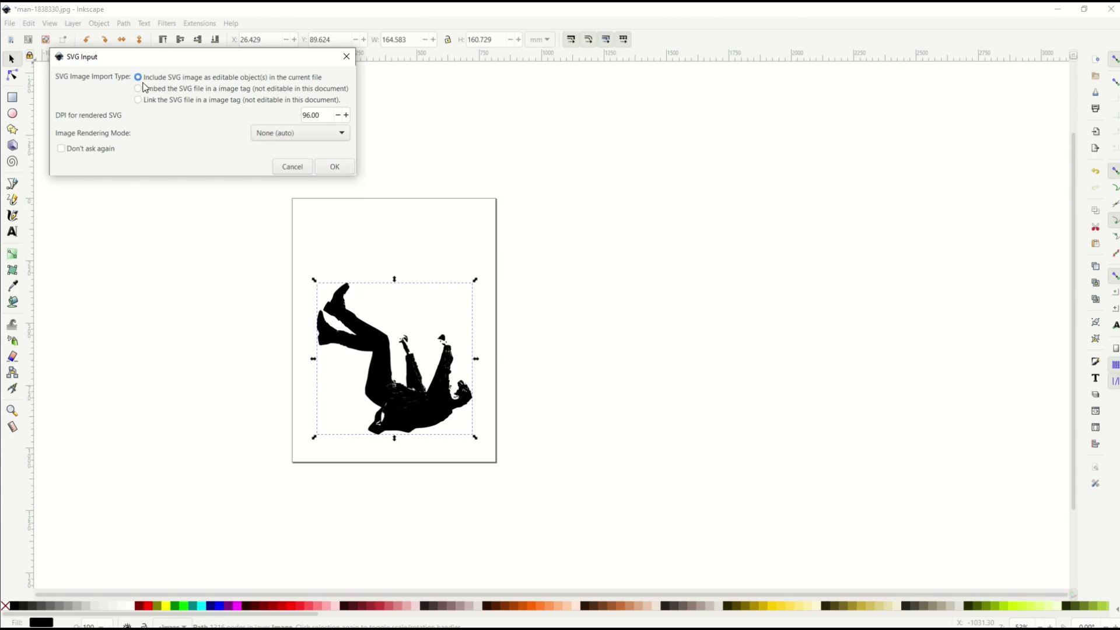
click(333, 168)
drag(208, 178, 415, 378)
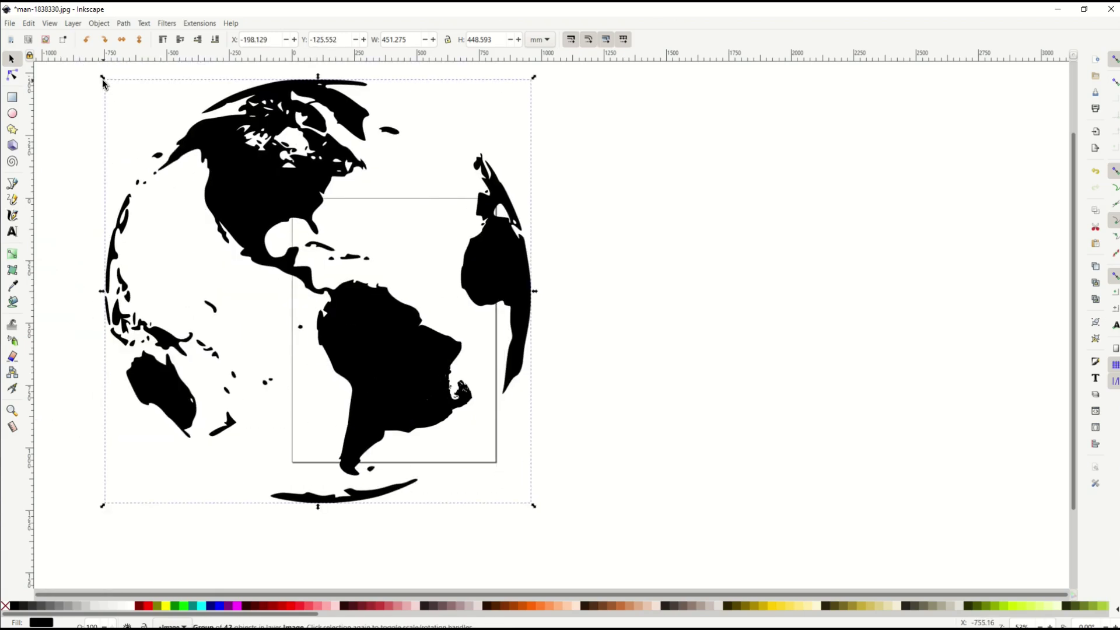
drag(532, 80, 166, 270)
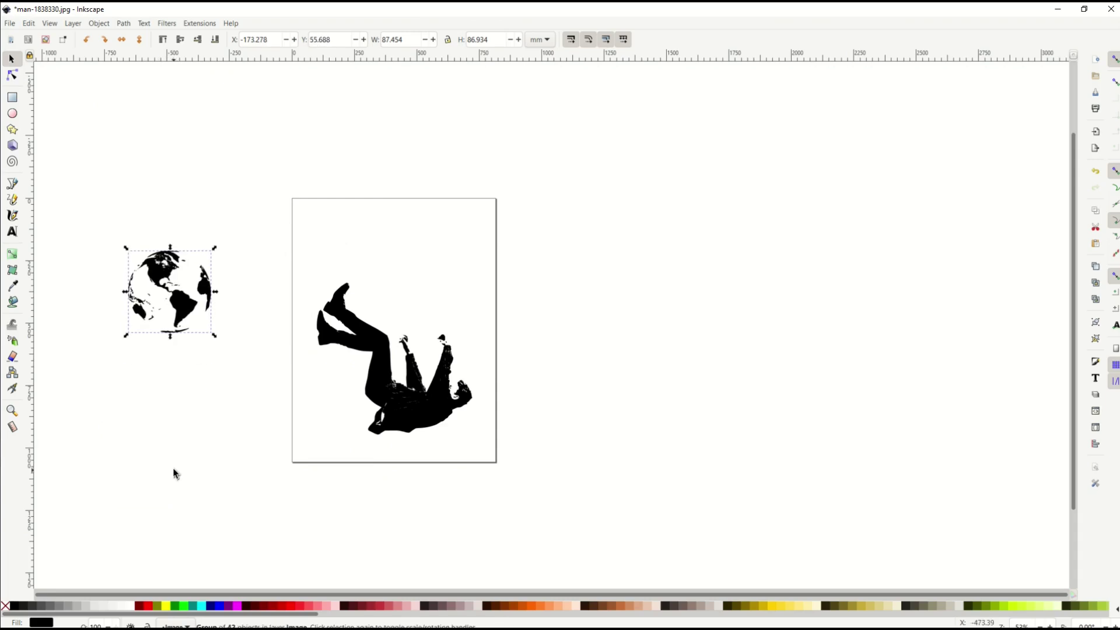
click(221, 606)
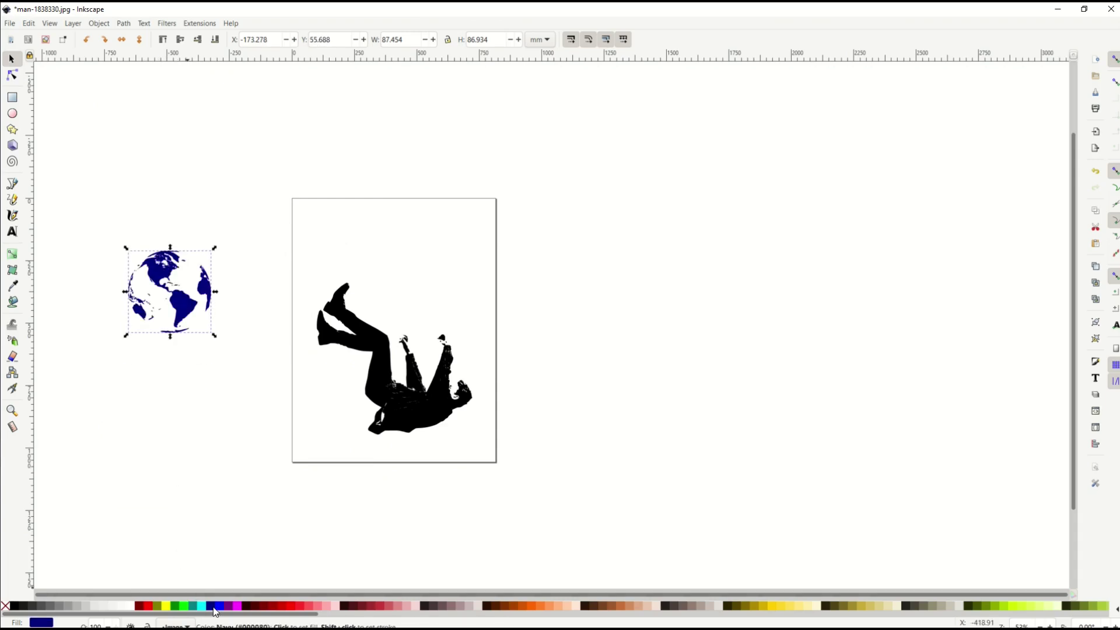
click(229, 607)
click(237, 606)
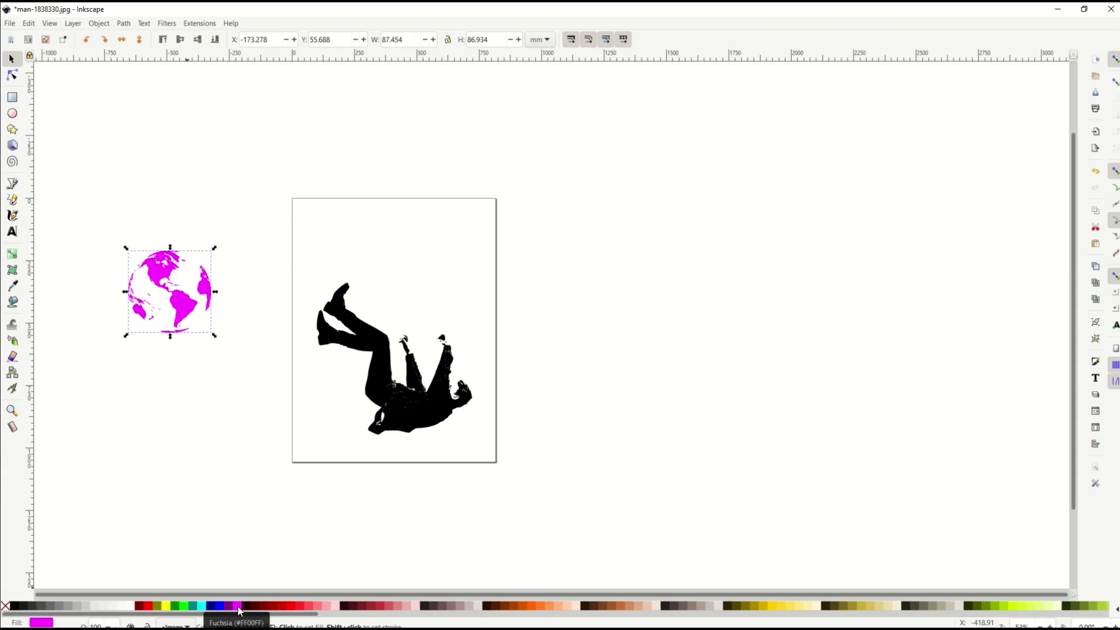
click(423, 607)
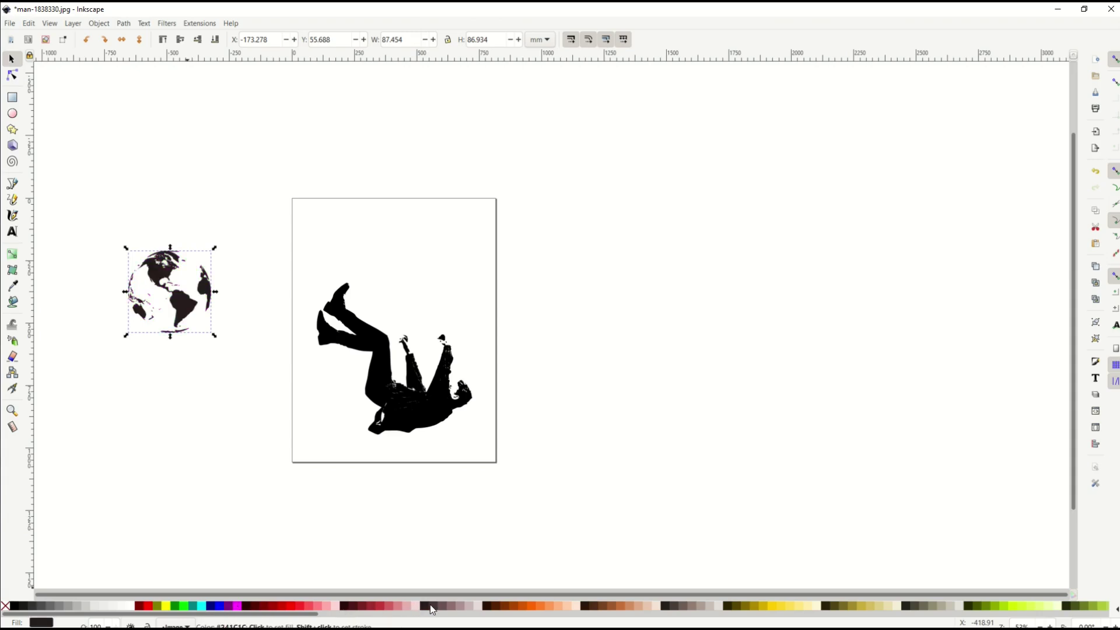
click(499, 607)
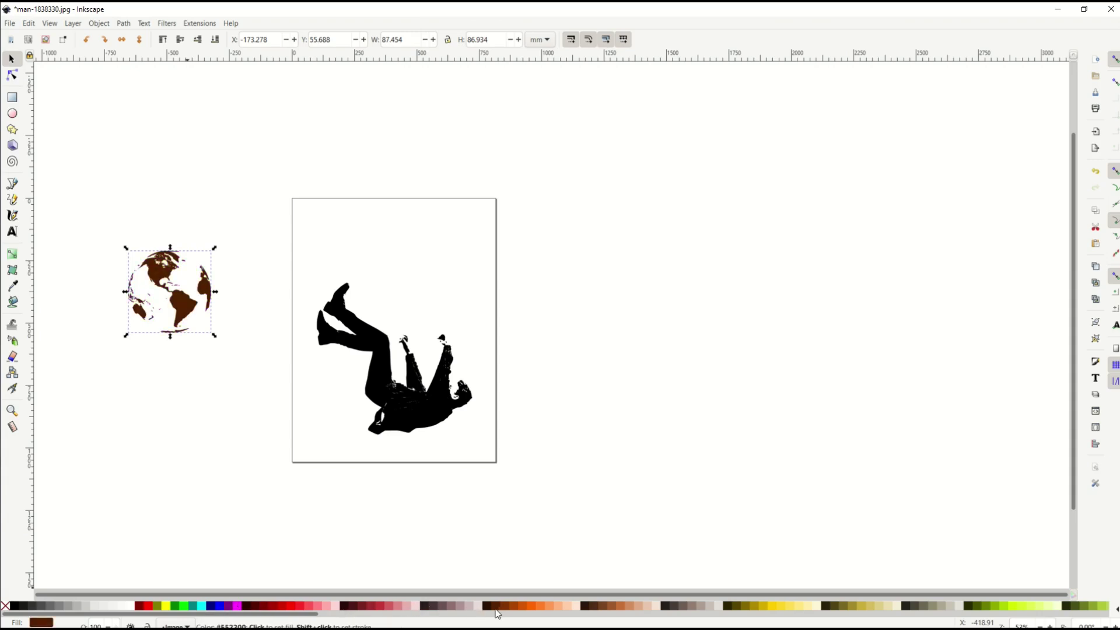
click(17, 606)
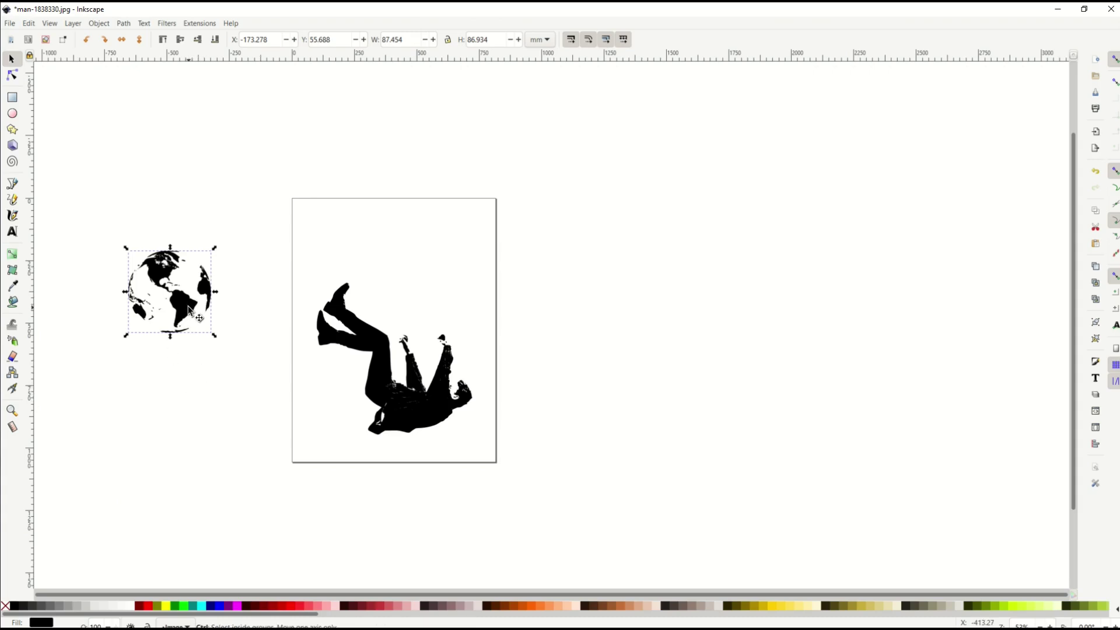
Shrink the globe and place it upright on the page just above the falling man
ctrl+scroll(189, 309, up, 1)
drag(103, 223, 546, 249)
drag(479, 223, 508, 233)
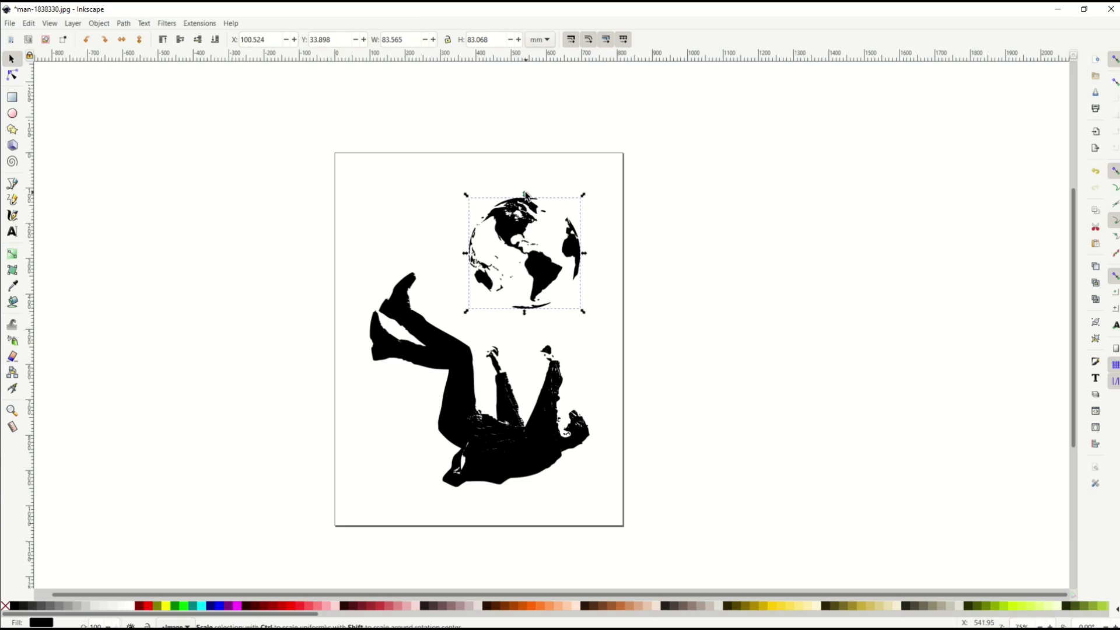
click(514, 221)
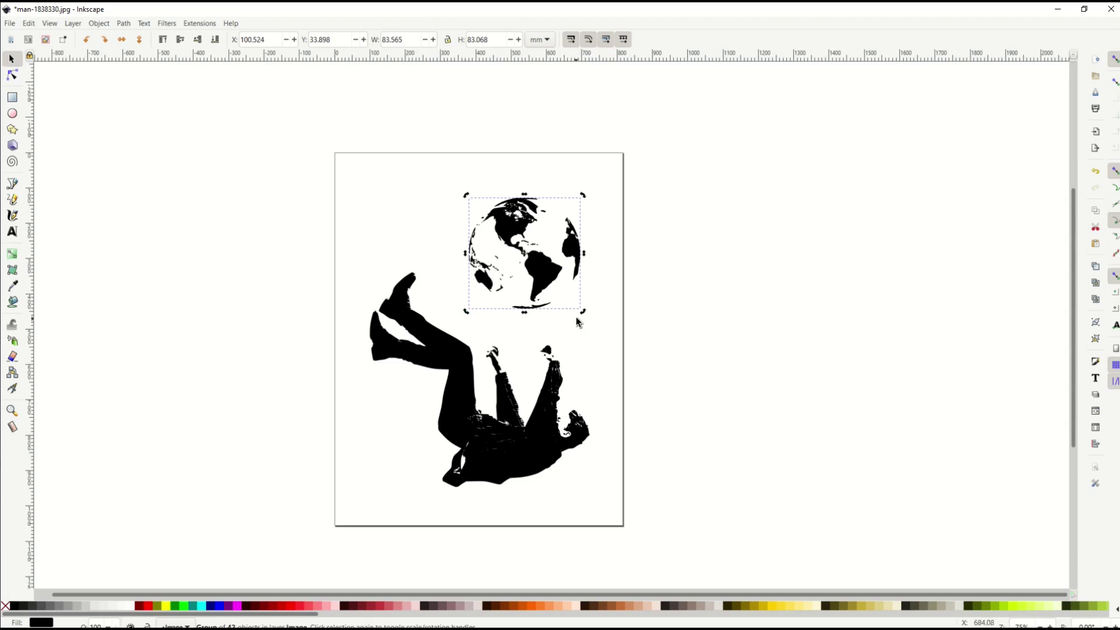
drag(584, 198, 594, 217)
key(Escape)
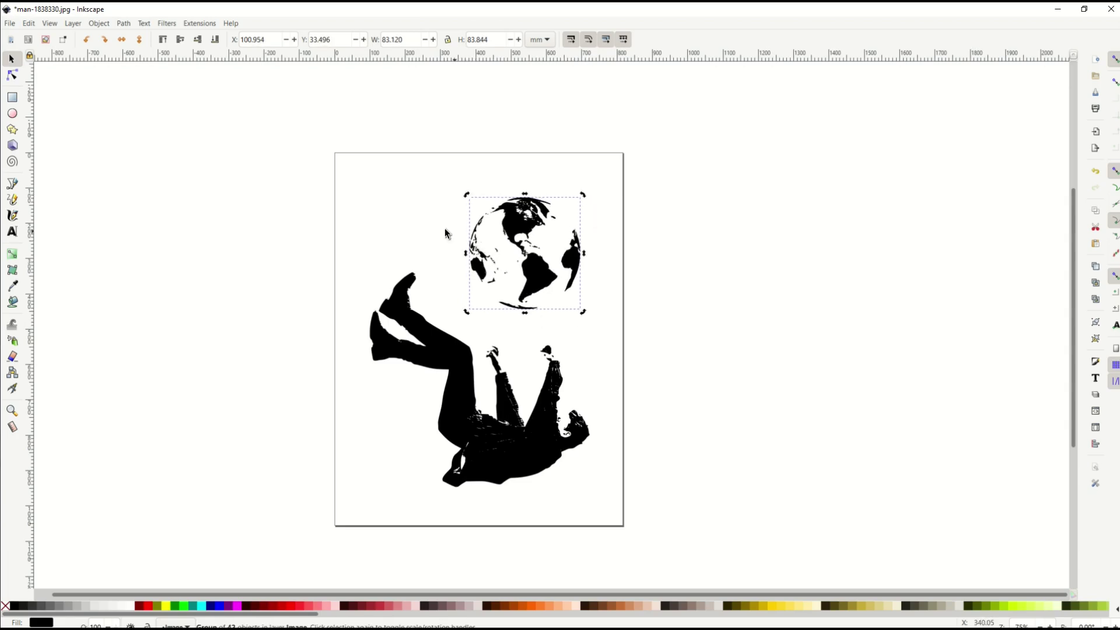
drag(535, 296, 543, 293)
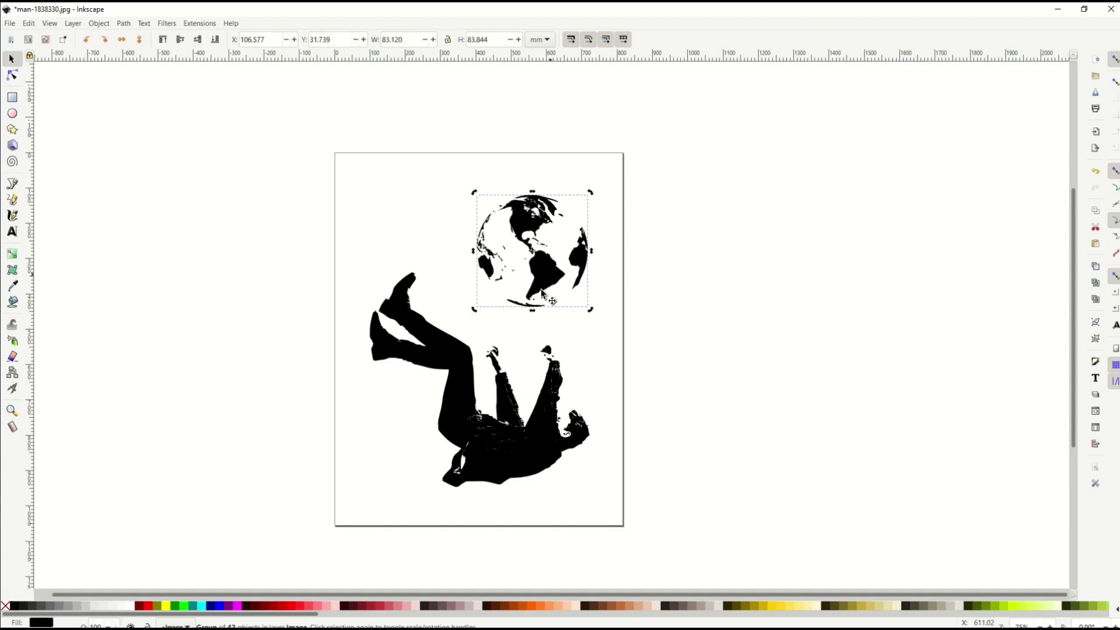
click(699, 367)
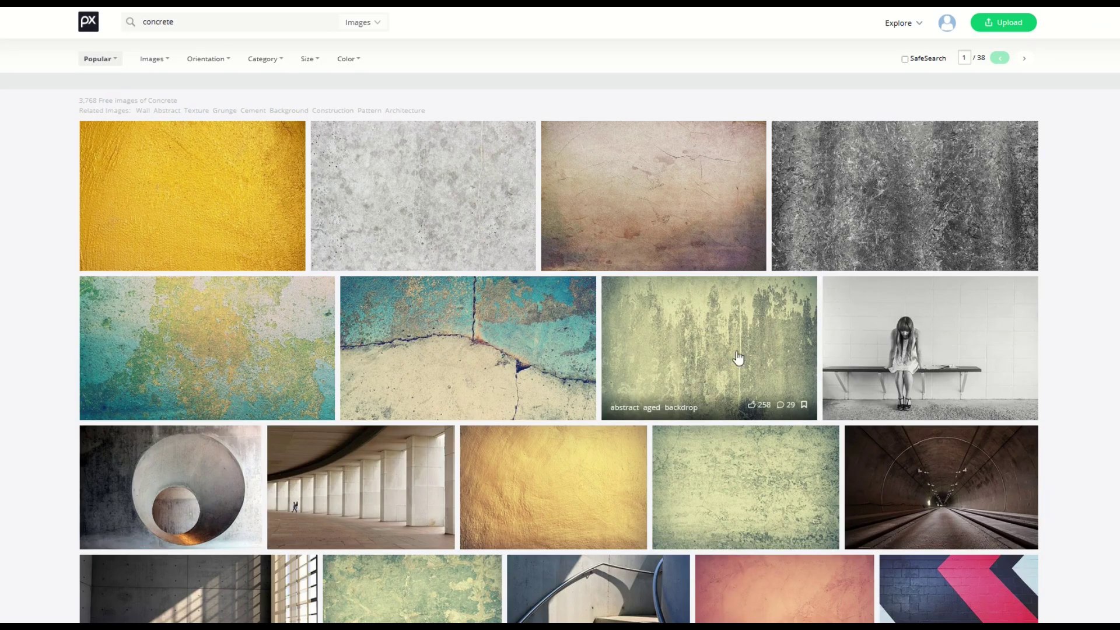
Download the aged green concrete wall texture from Pixabay at 4256×2832
click(670, 335)
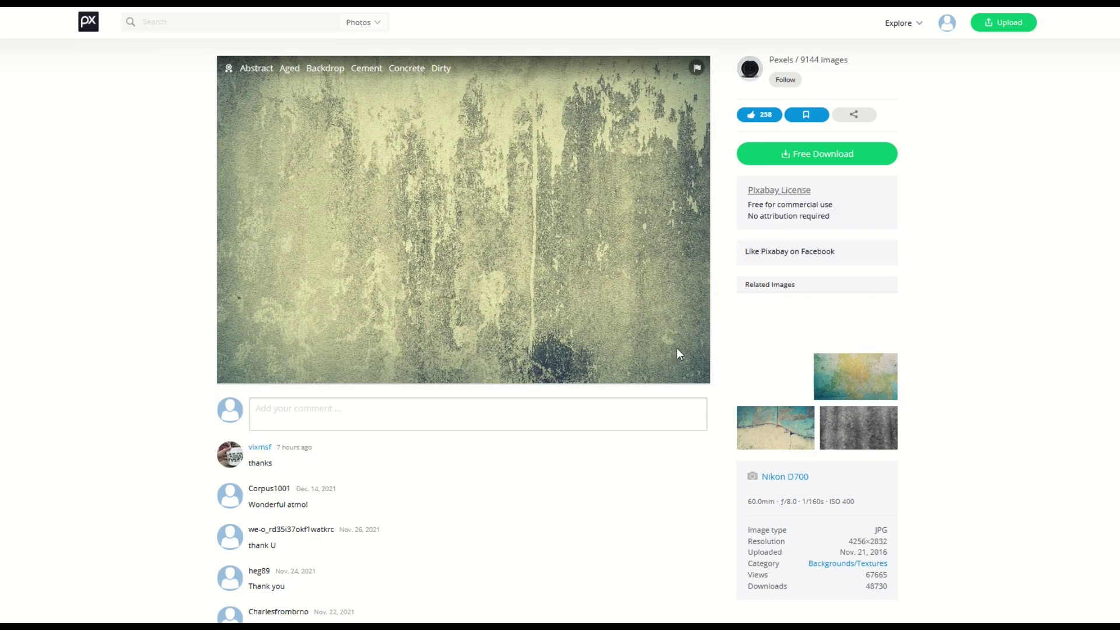
click(778, 155)
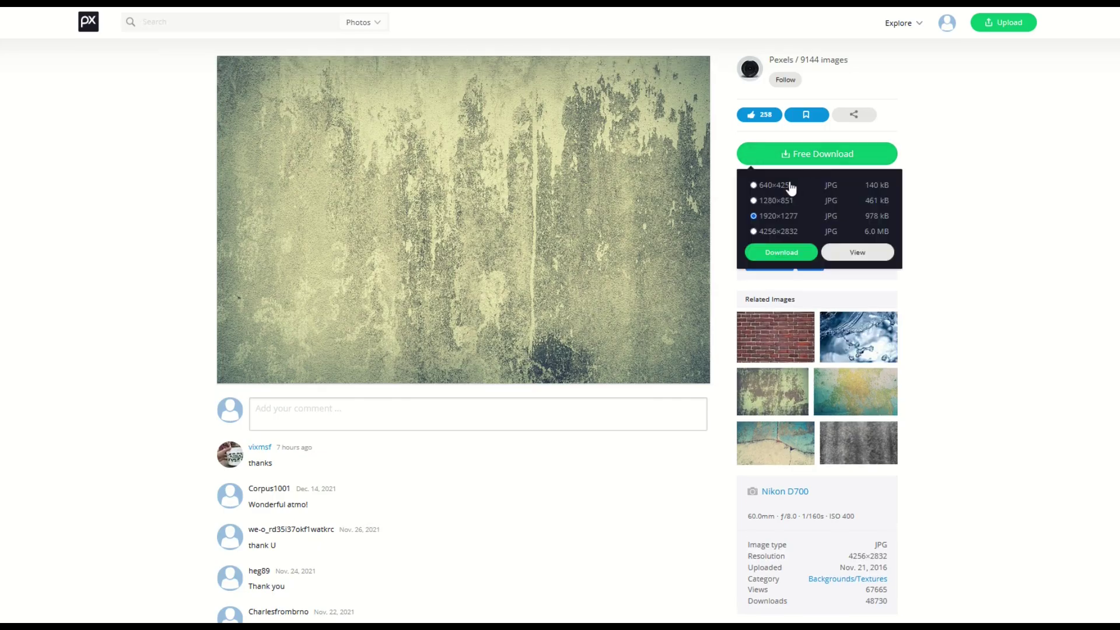
click(775, 231)
click(767, 257)
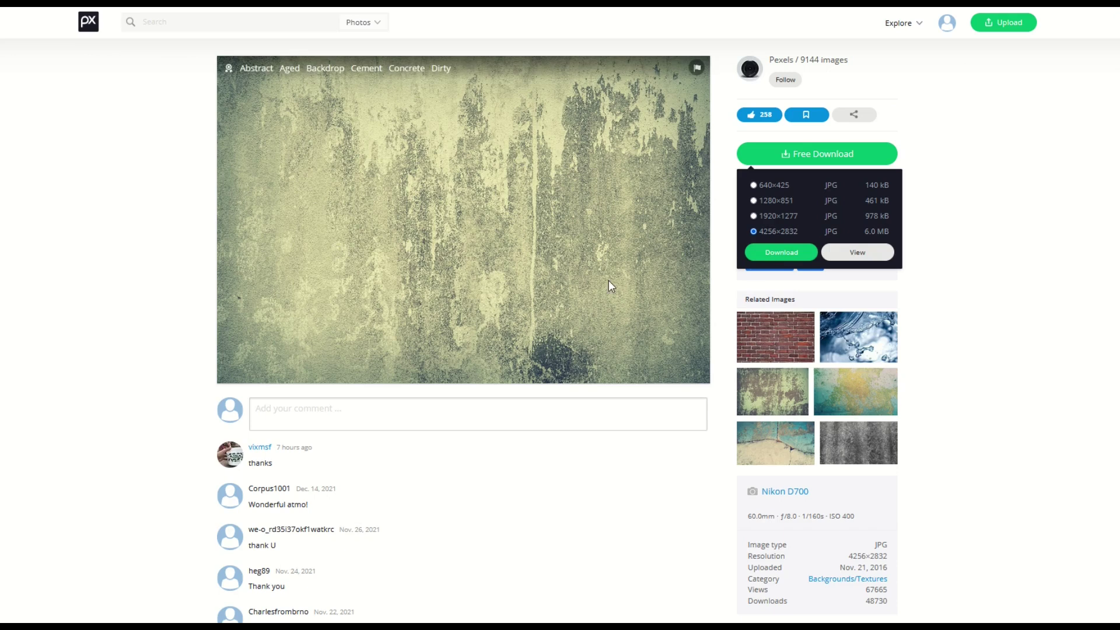
click(779, 254)
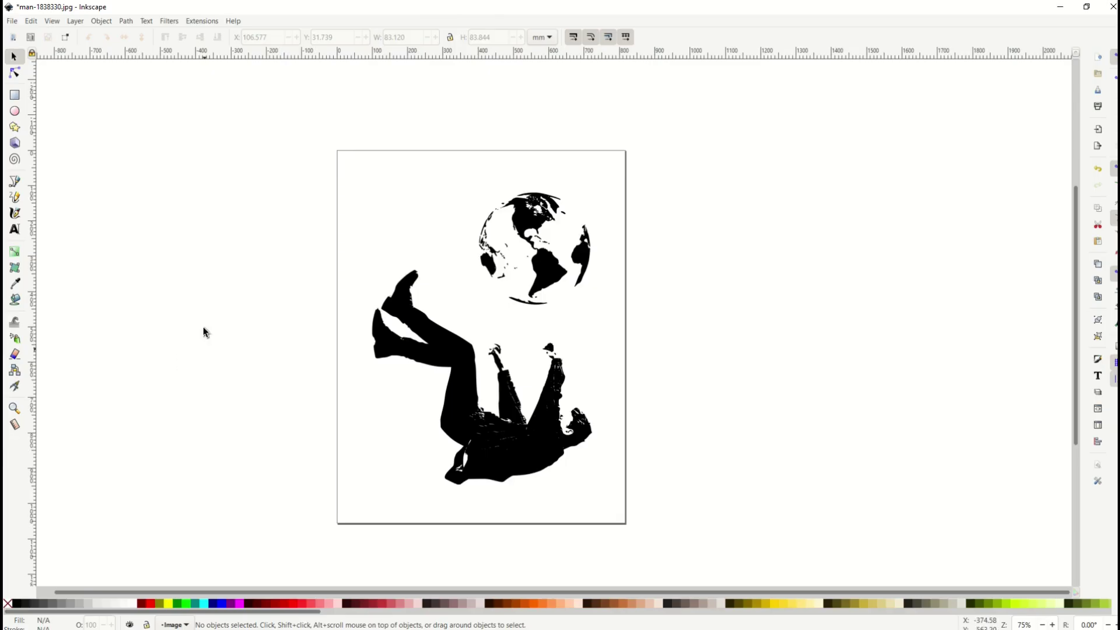
scroll(204, 333, down, 1)
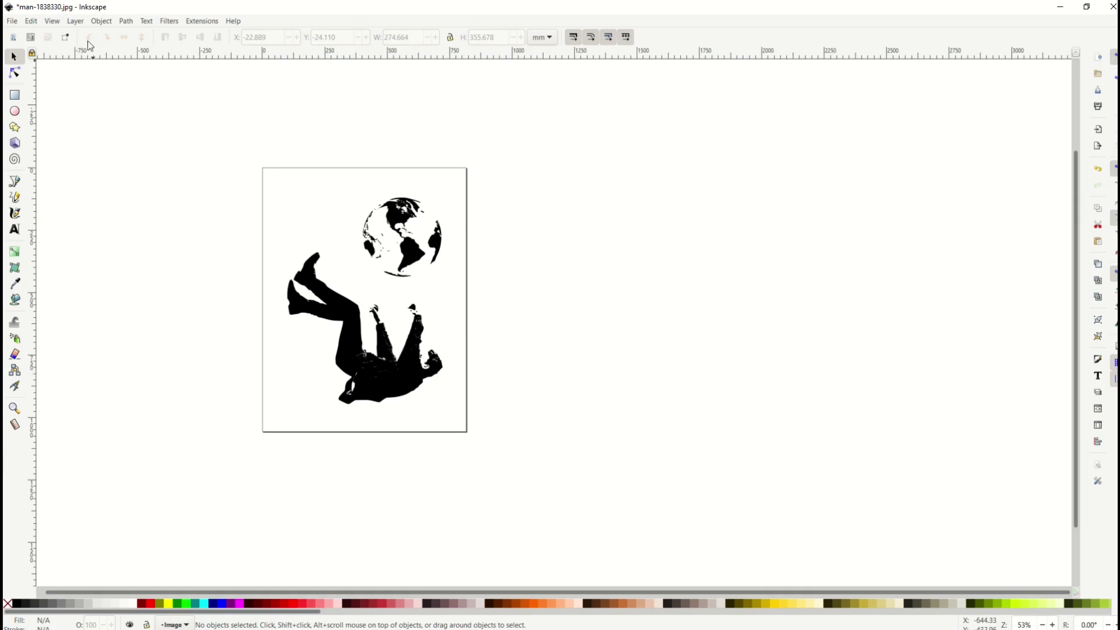
Add a layer named 'Concrete' below the current layer and keep it as the working layer
click(77, 21)
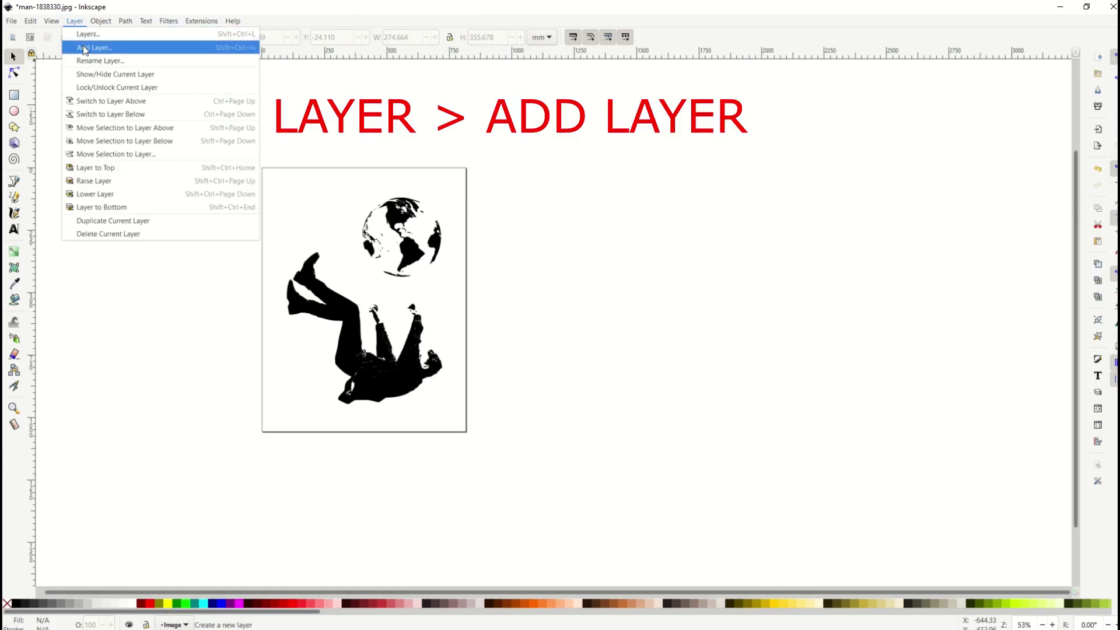
click(85, 48)
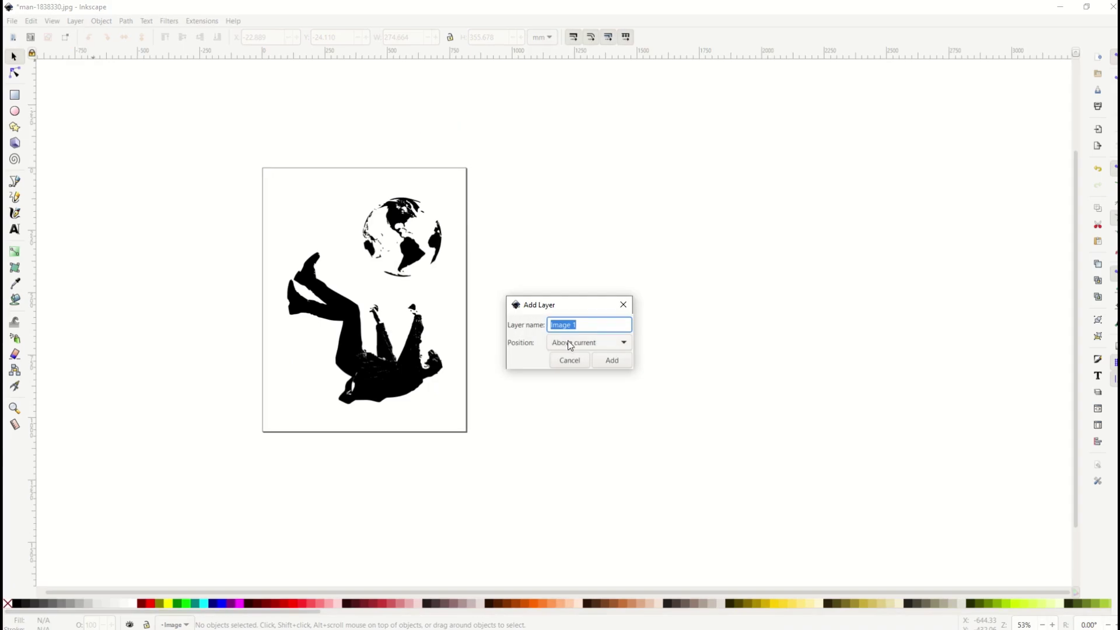
click(570, 358)
text(Concrete)
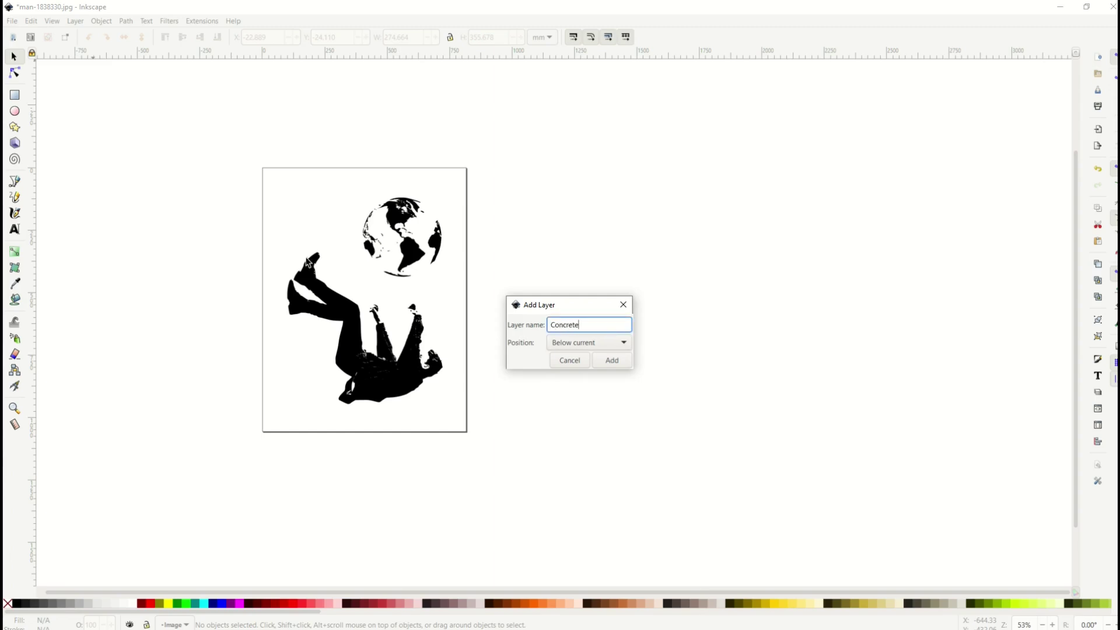
click(601, 363)
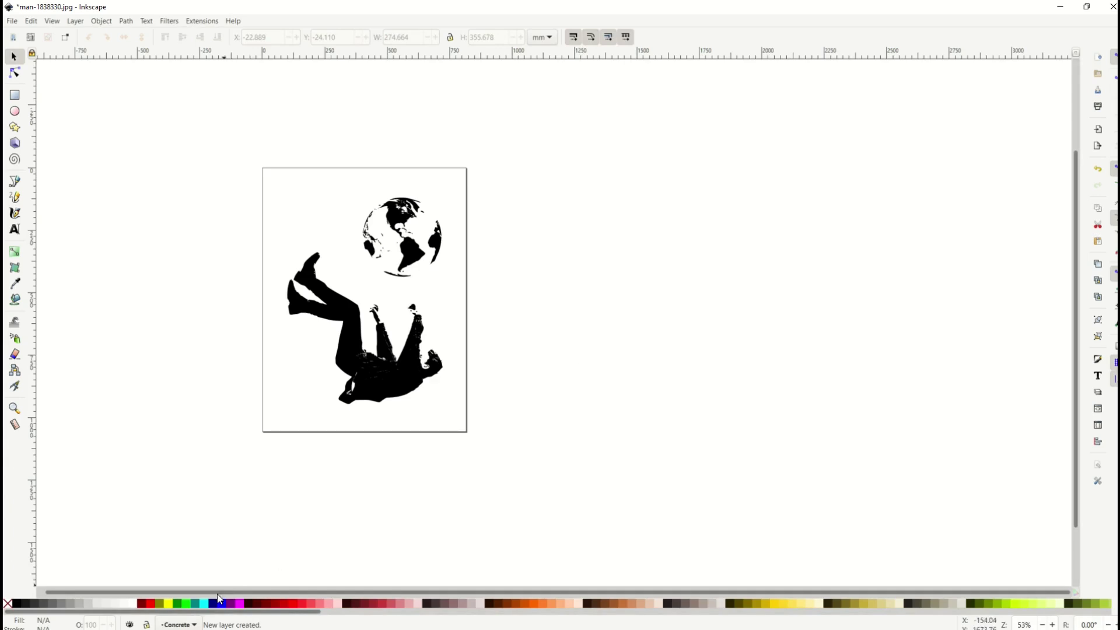
click(183, 626)
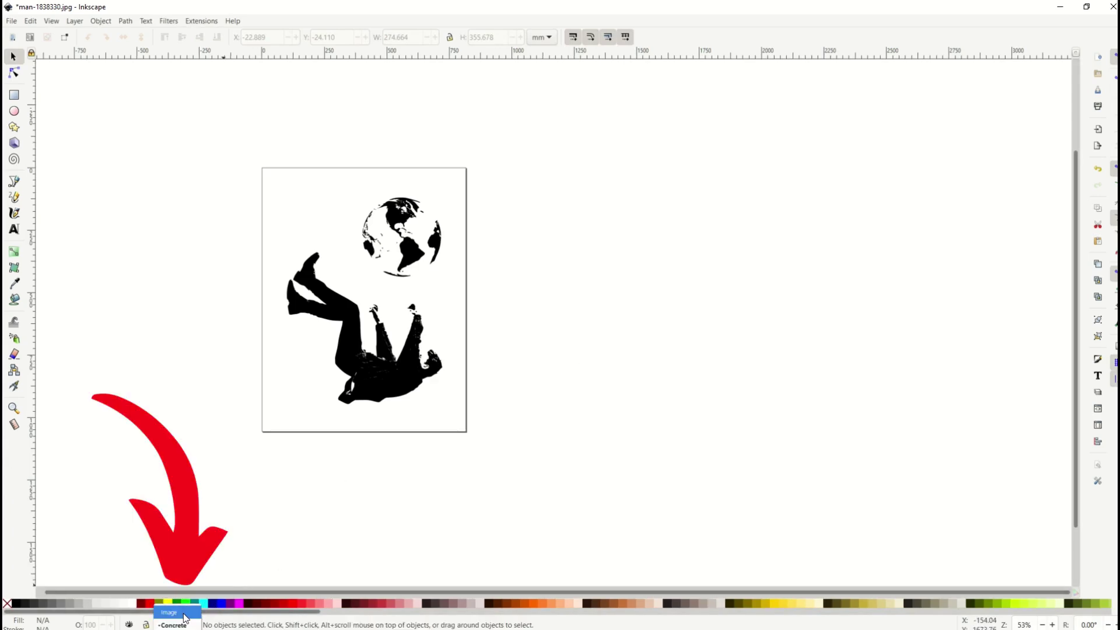
click(175, 624)
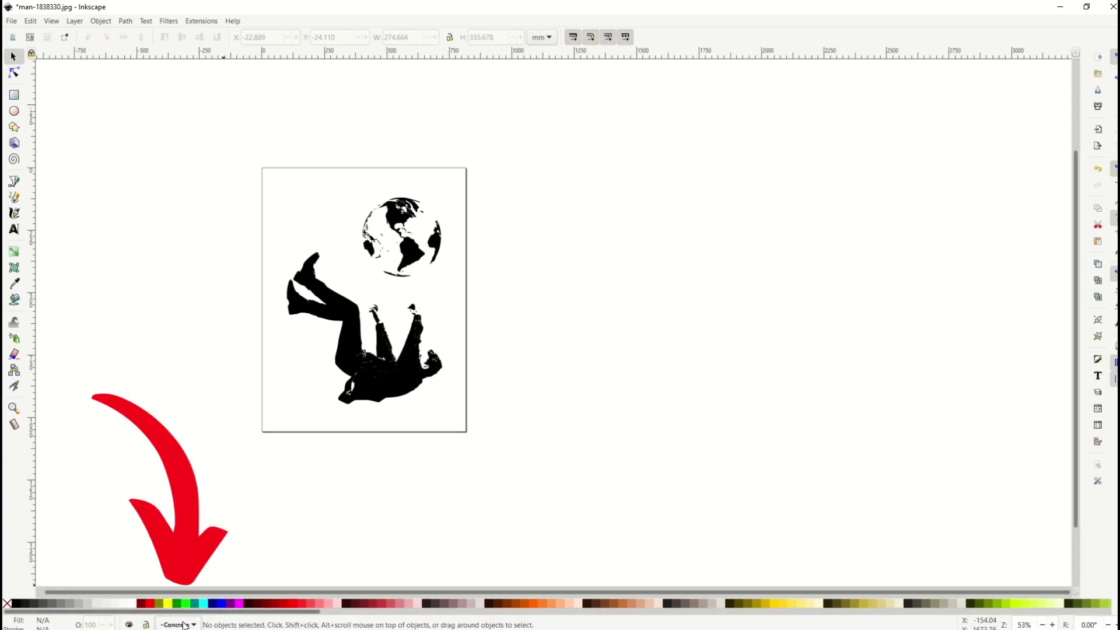
Import the downloaded concrete wall JPG into the Concrete layer
click(10, 21)
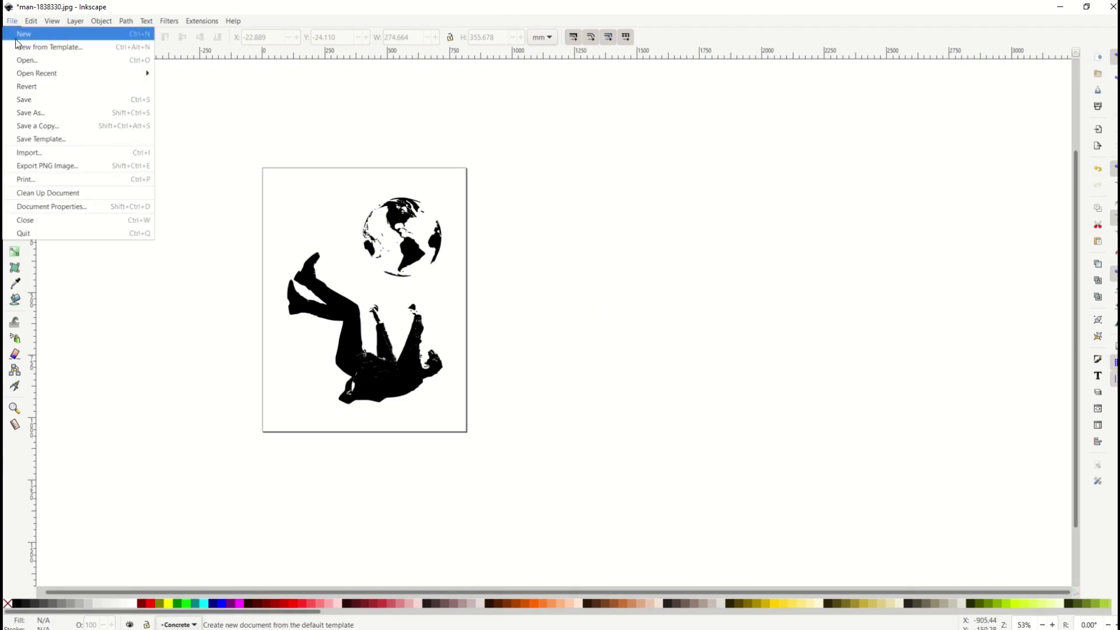
click(50, 153)
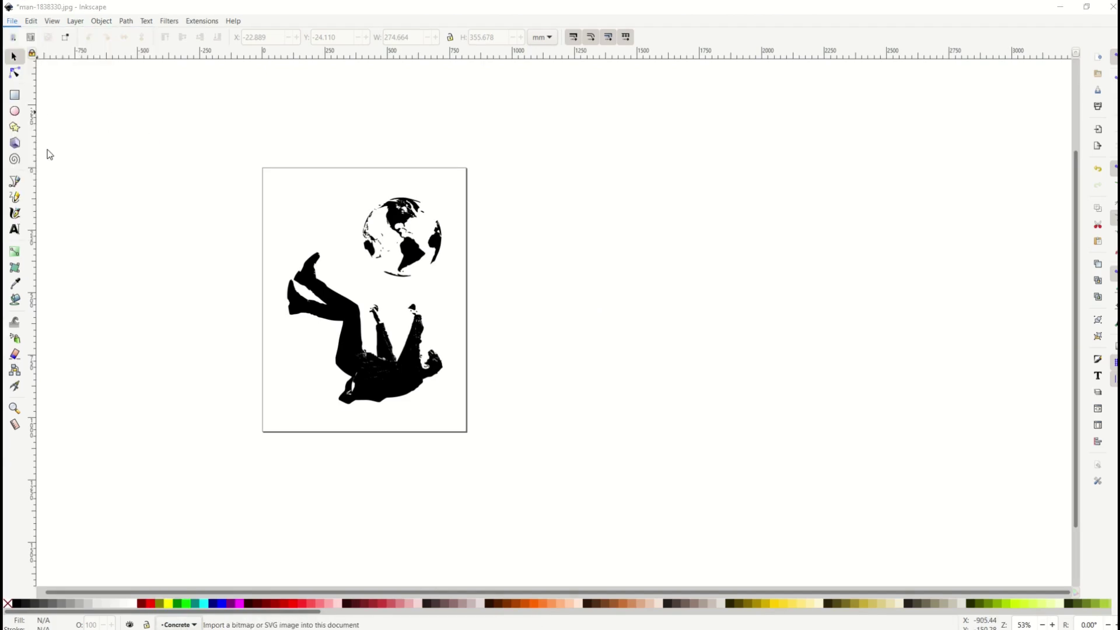
double_click(178, 95)
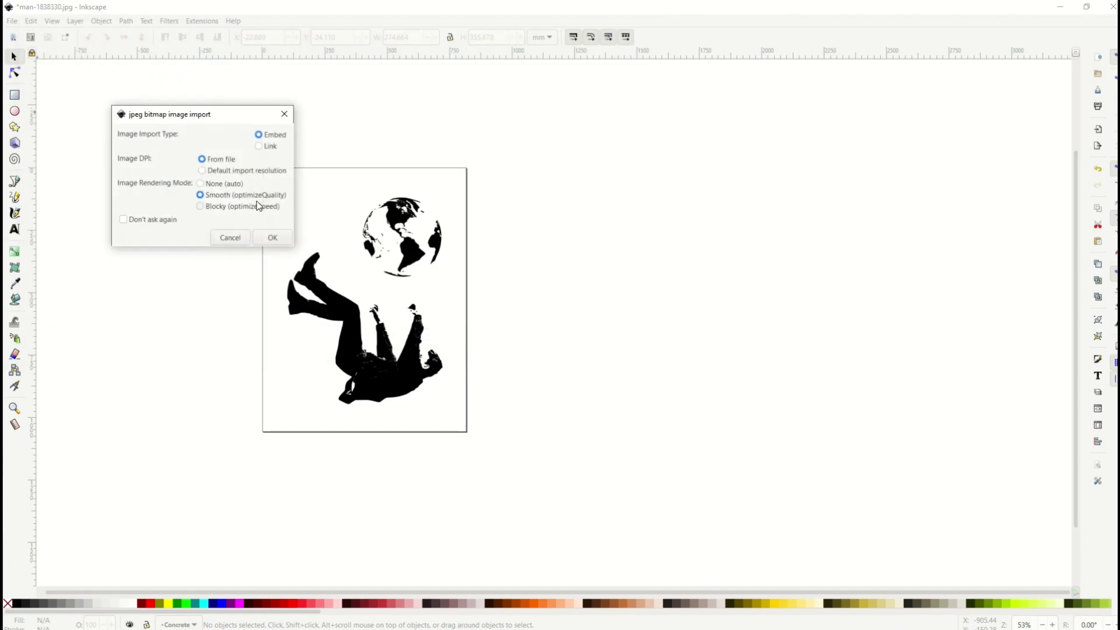
click(271, 237)
scroll(249, 272, down, 4)
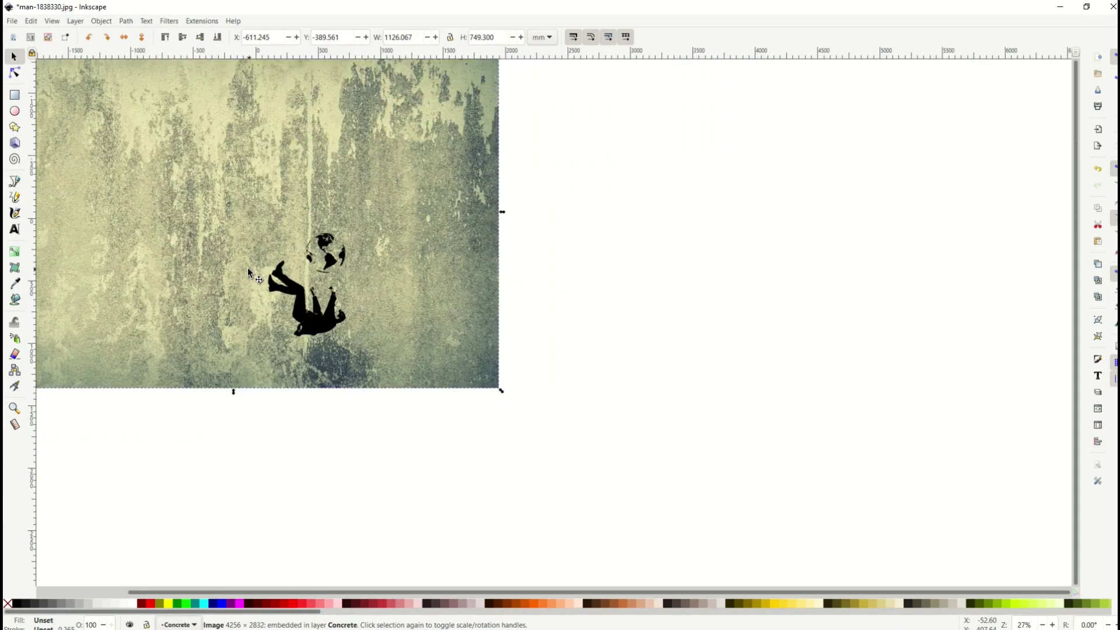
Move and scale the wall image to cover the page, about 305 × 336 mm
drag(249, 272, 340, 385)
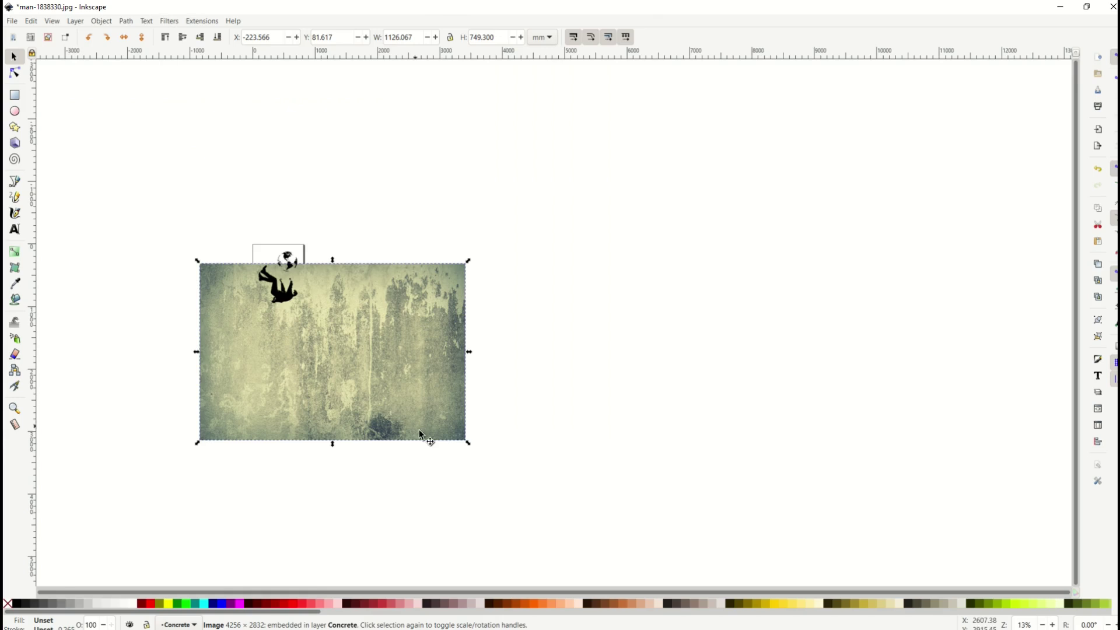
drag(468, 443, 262, 248)
scroll(285, 271, up, 1)
scroll(288, 284, up, 2)
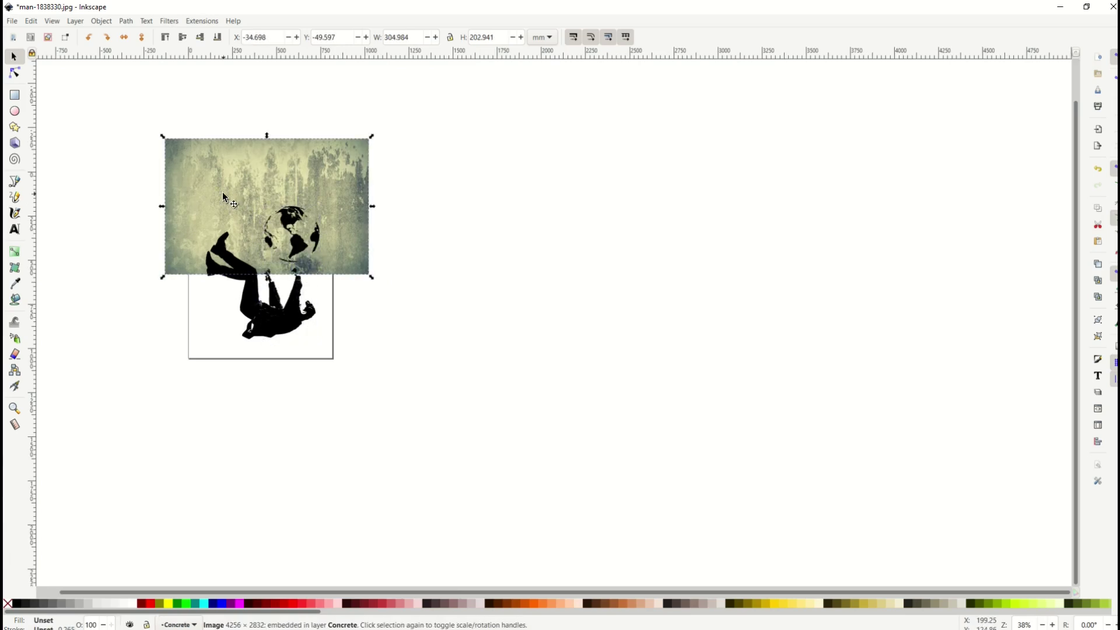
drag(224, 197, 222, 222)
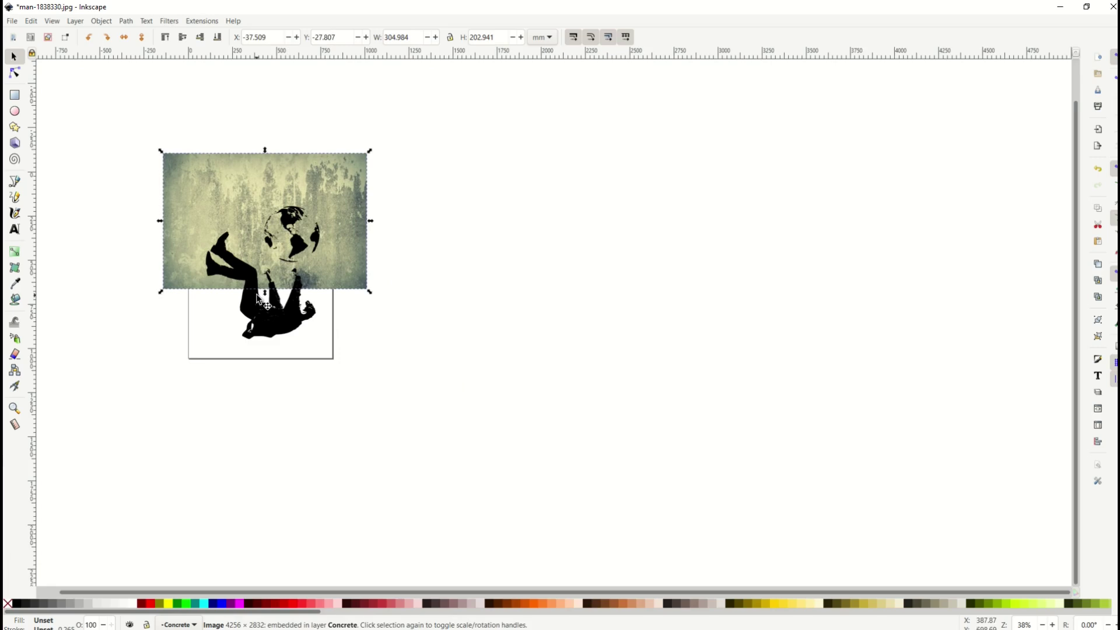
drag(265, 294, 265, 387)
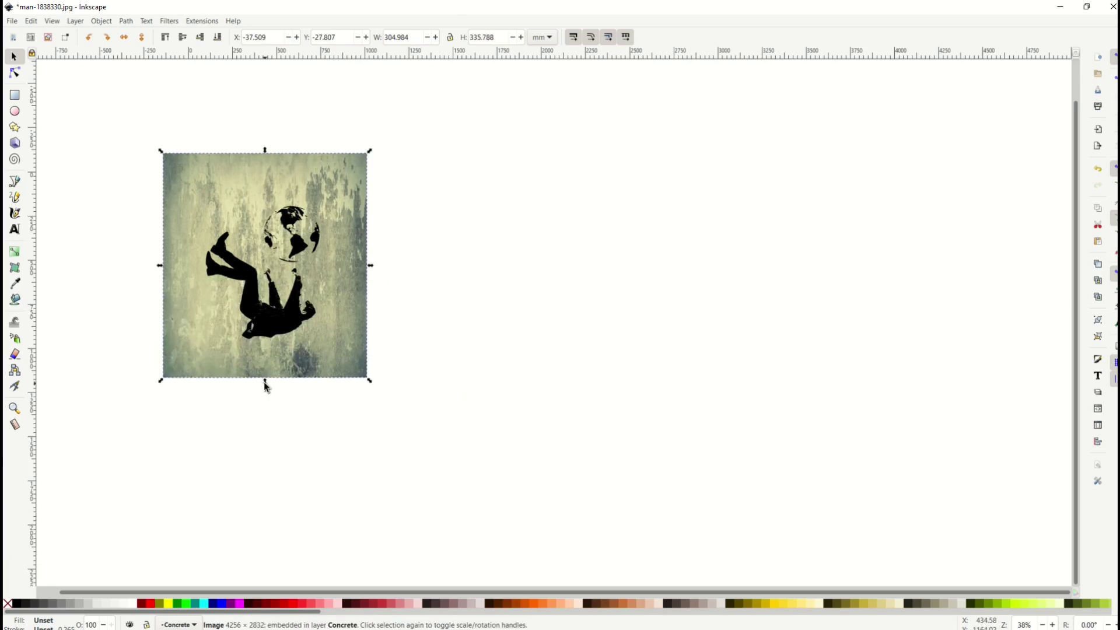
Lower the concrete background's opacity to 68% and nudge it slightly right and down
click(87, 303)
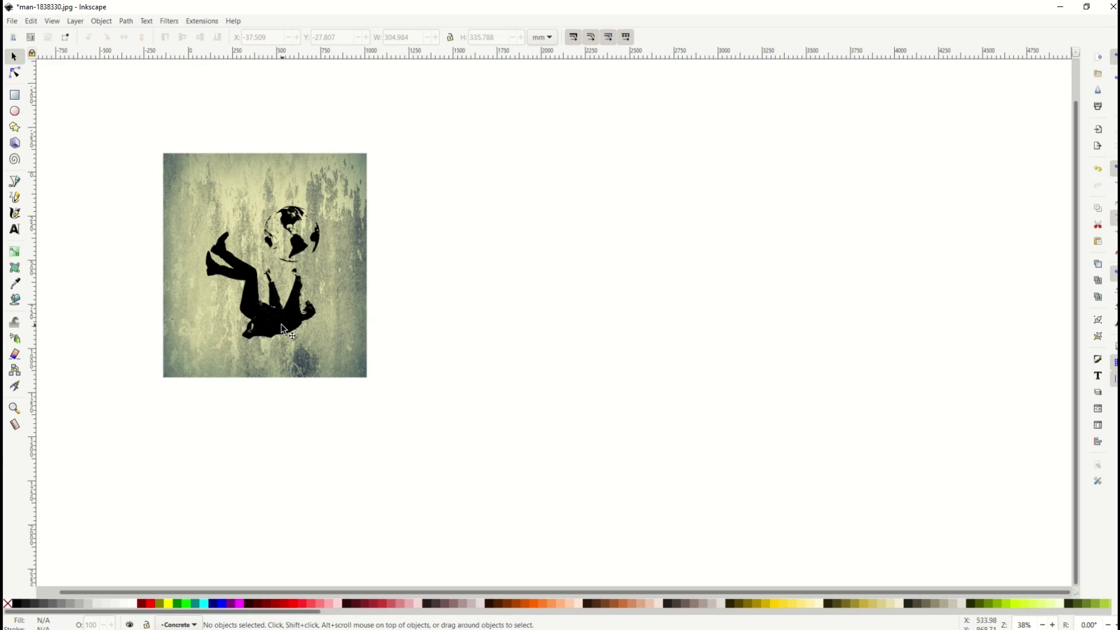
scroll(280, 329, up, 1)
scroll(281, 330, up, 3)
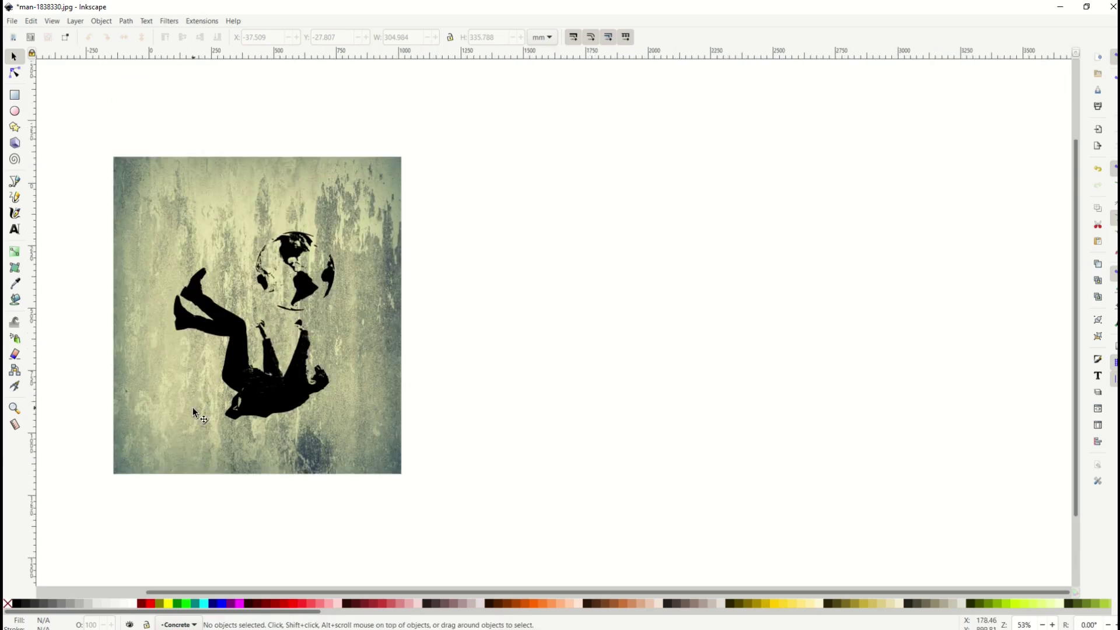
click(173, 427)
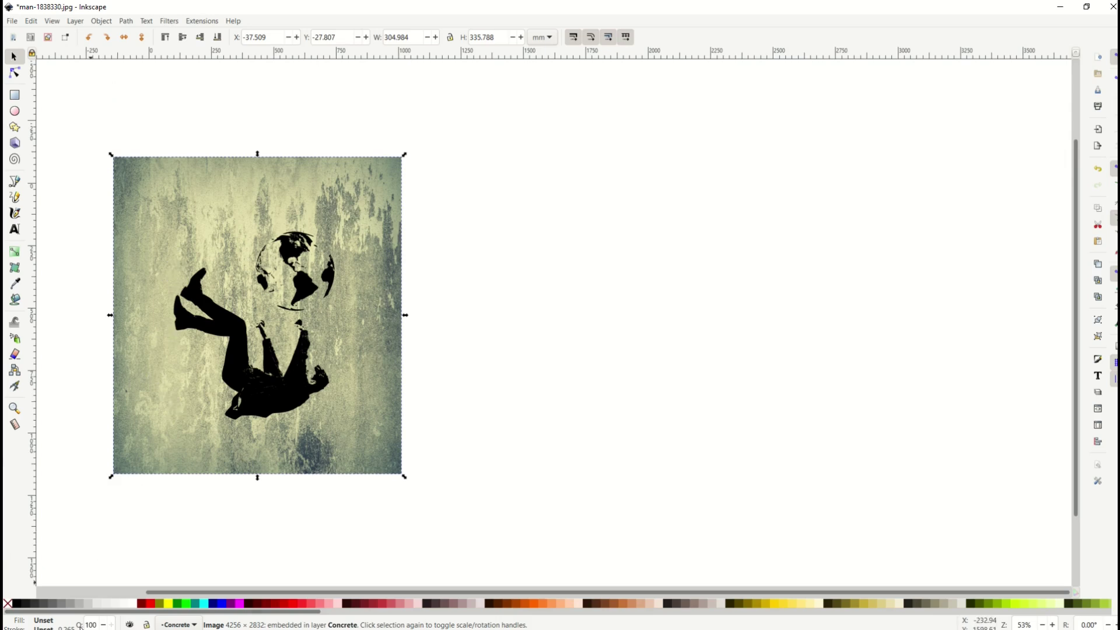
click(102, 625)
click(102, 625)
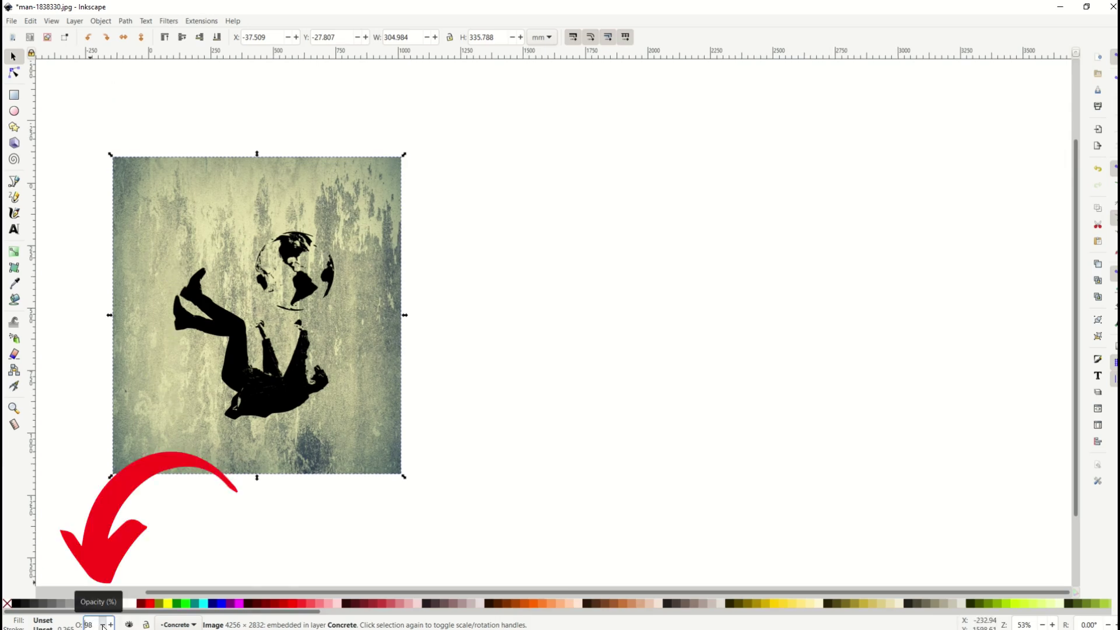
click(102, 625)
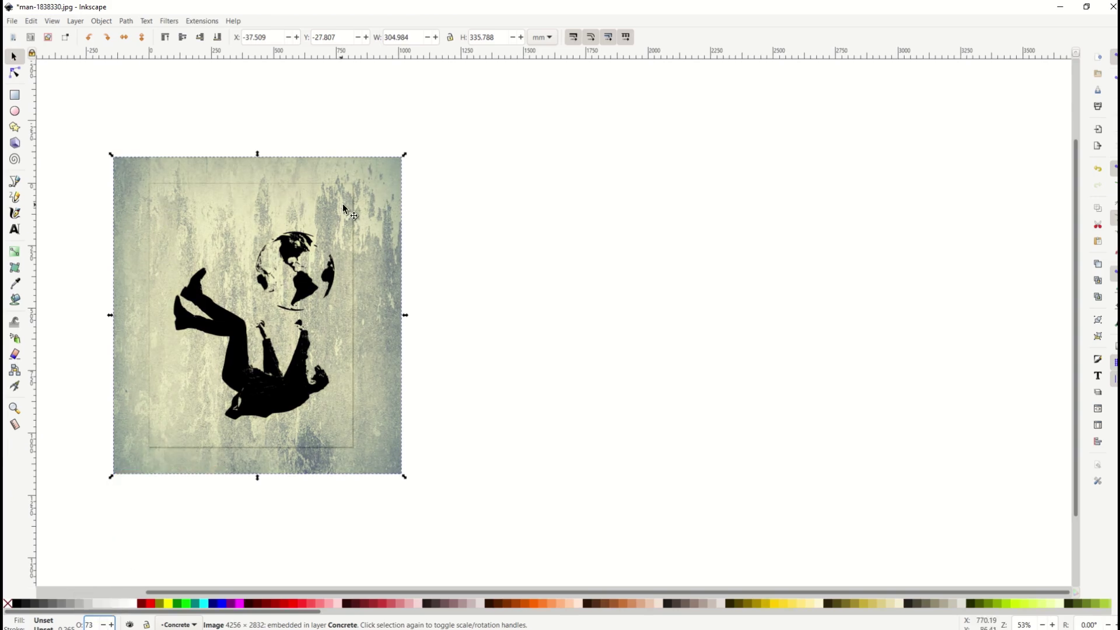
click(102, 625)
click(103, 624)
click(103, 624)
mouse_move(184, 410)
mouse_down()
mouse_move(197, 416)
mouse_move(184, 414)
mouse_up()
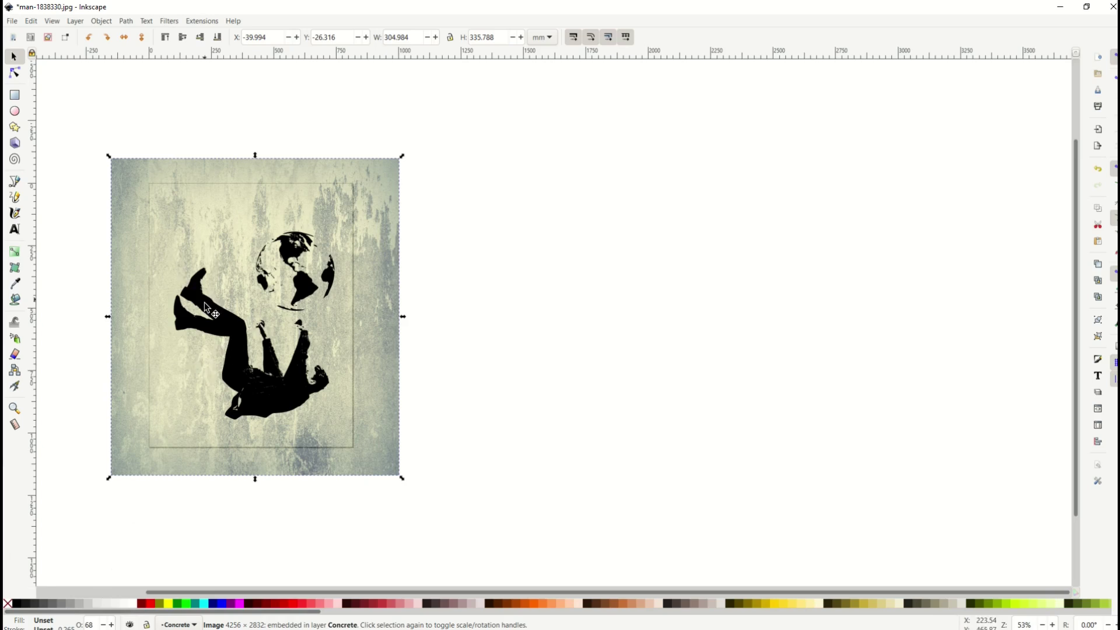
Set the black falling-man figure to 65% opacity
click(270, 399)
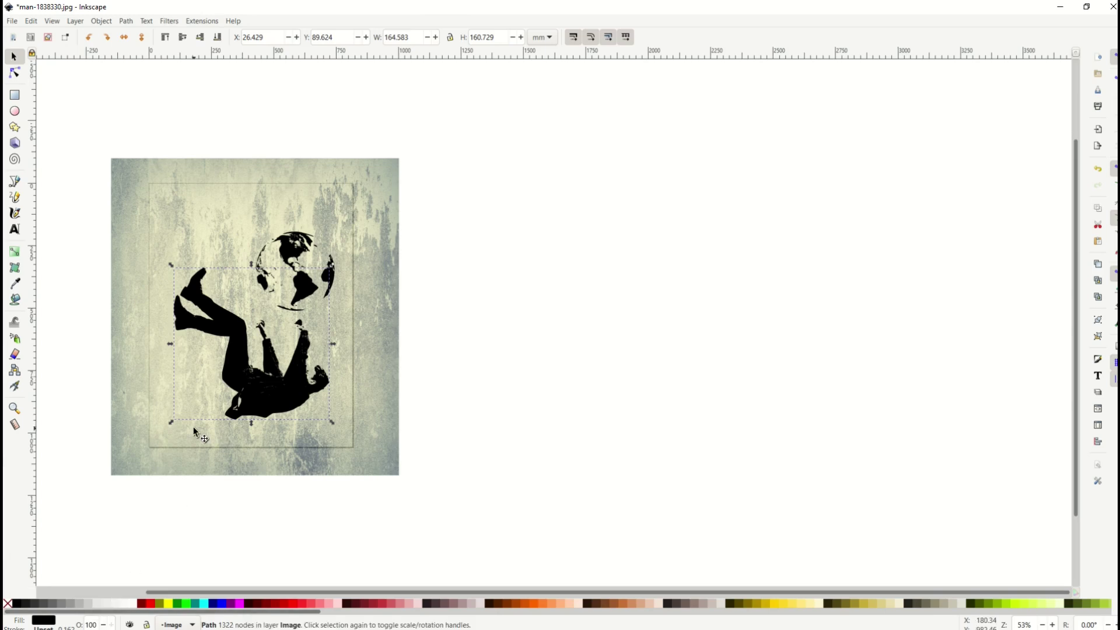
click(108, 623)
scroll(107, 623, down, 20)
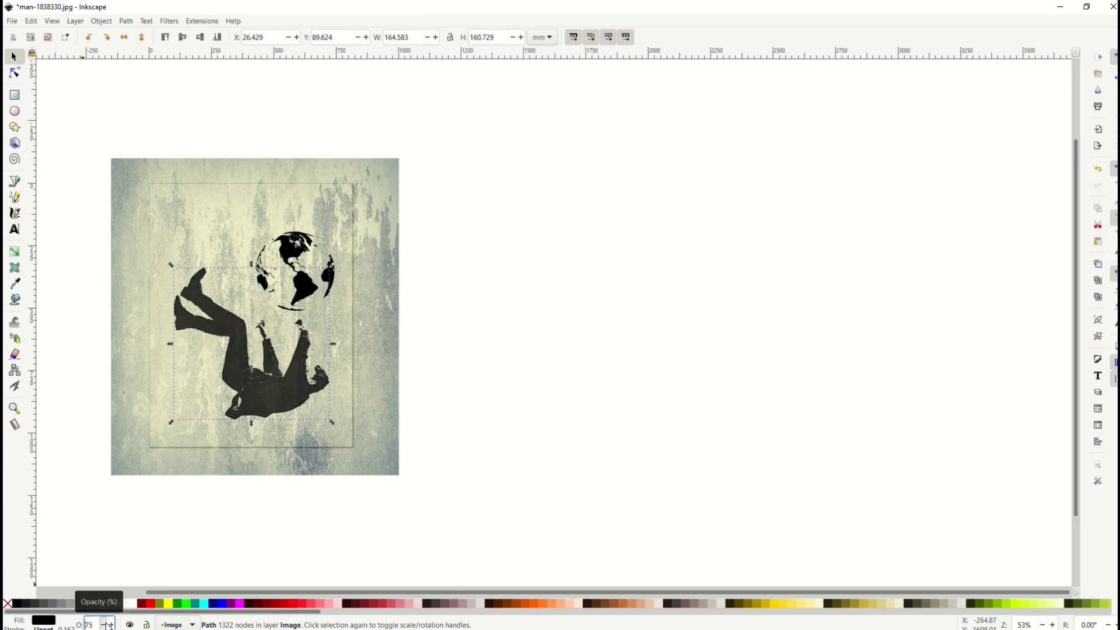
scroll(108, 624, down, 3)
scroll(109, 625, down, 1)
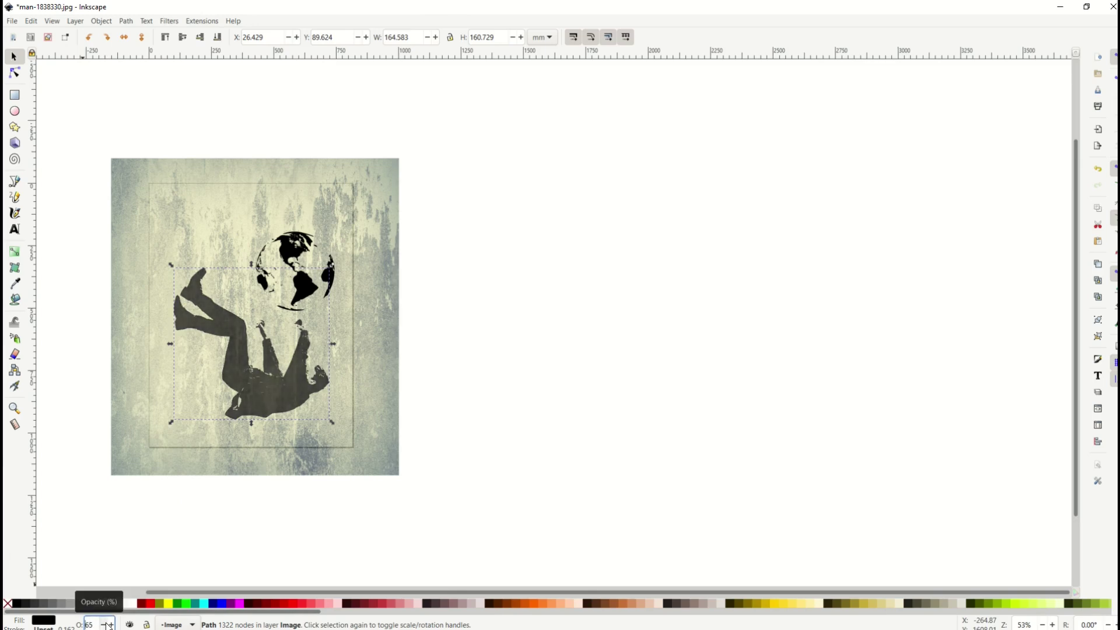
click(155, 550)
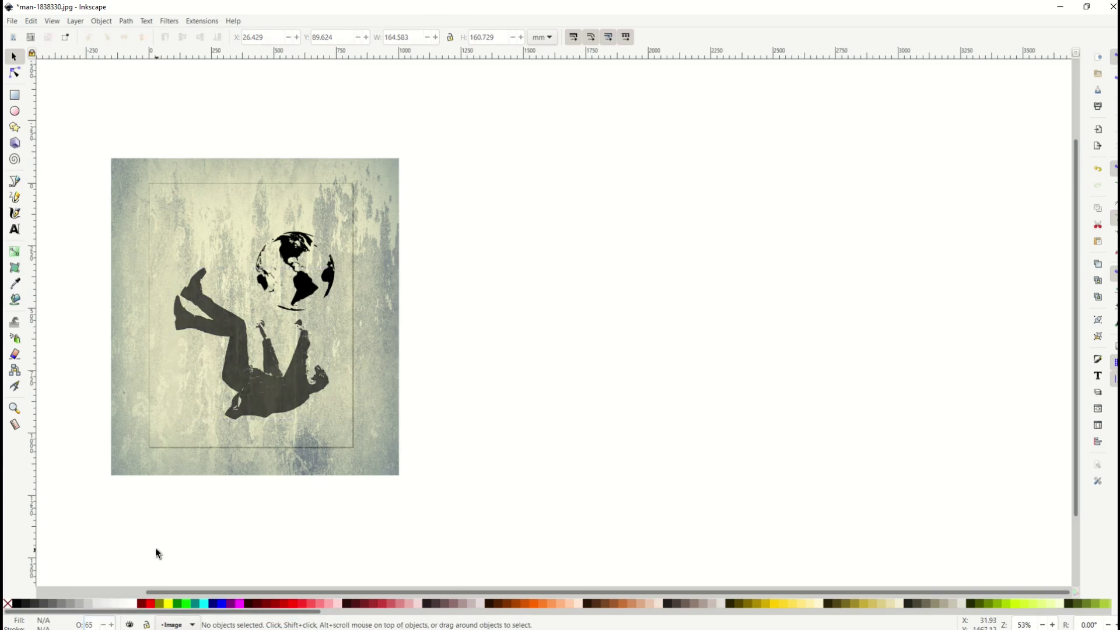
Lower the globe group's opacity to about 72%
click(305, 295)
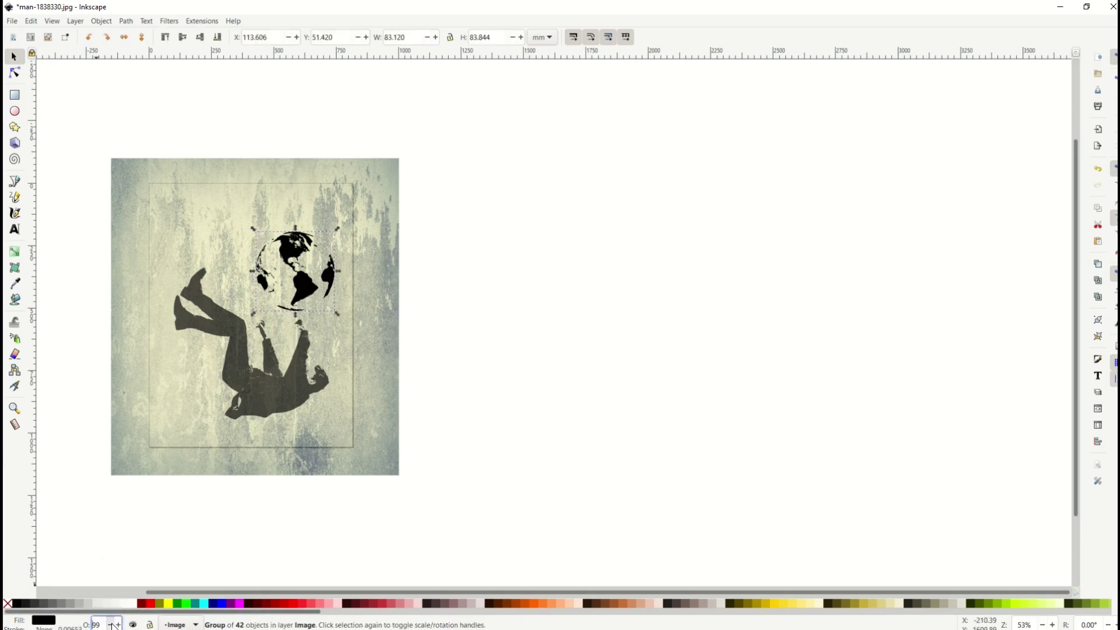
scroll(112, 624, down, 19)
scroll(113, 624, down, 12)
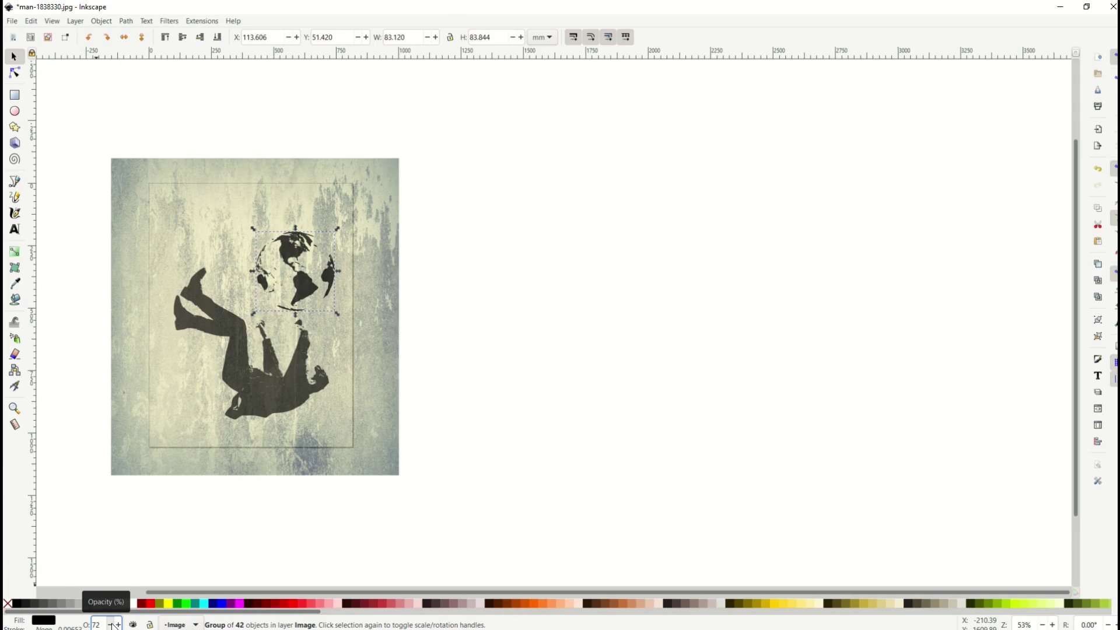
click(122, 566)
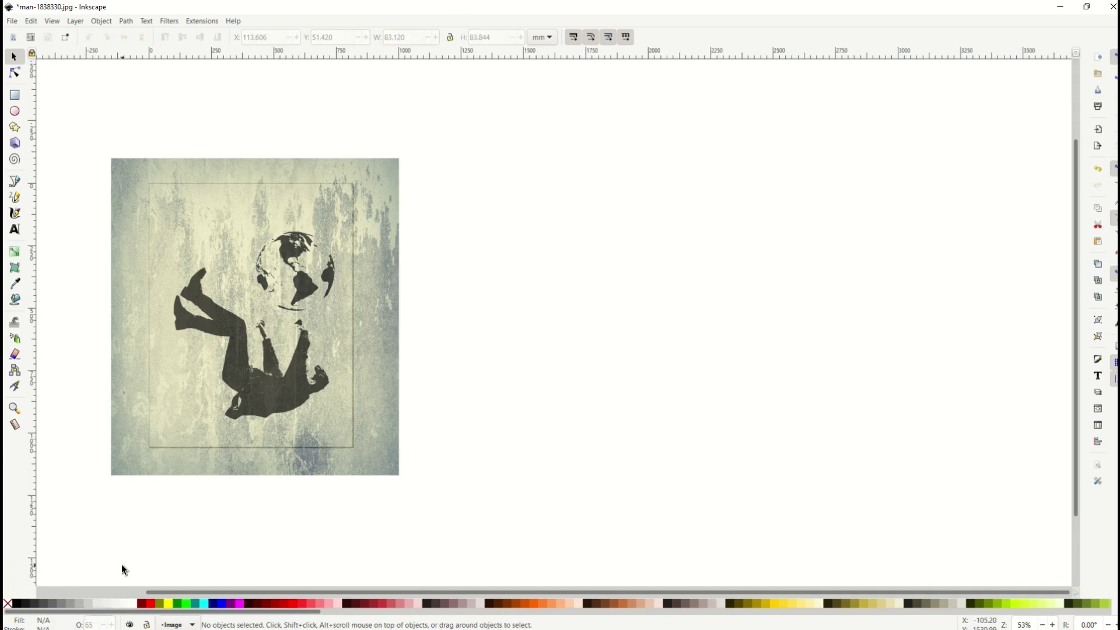
Raise the concrete background's opacity back up to about 70%
click(160, 441)
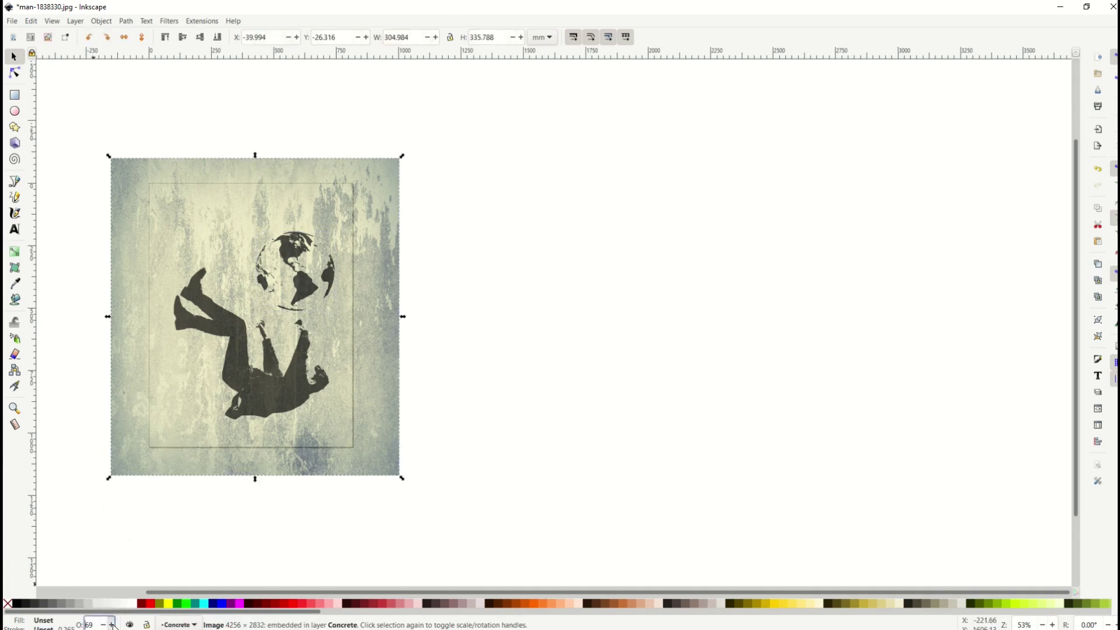
scroll(112, 624, up, 2)
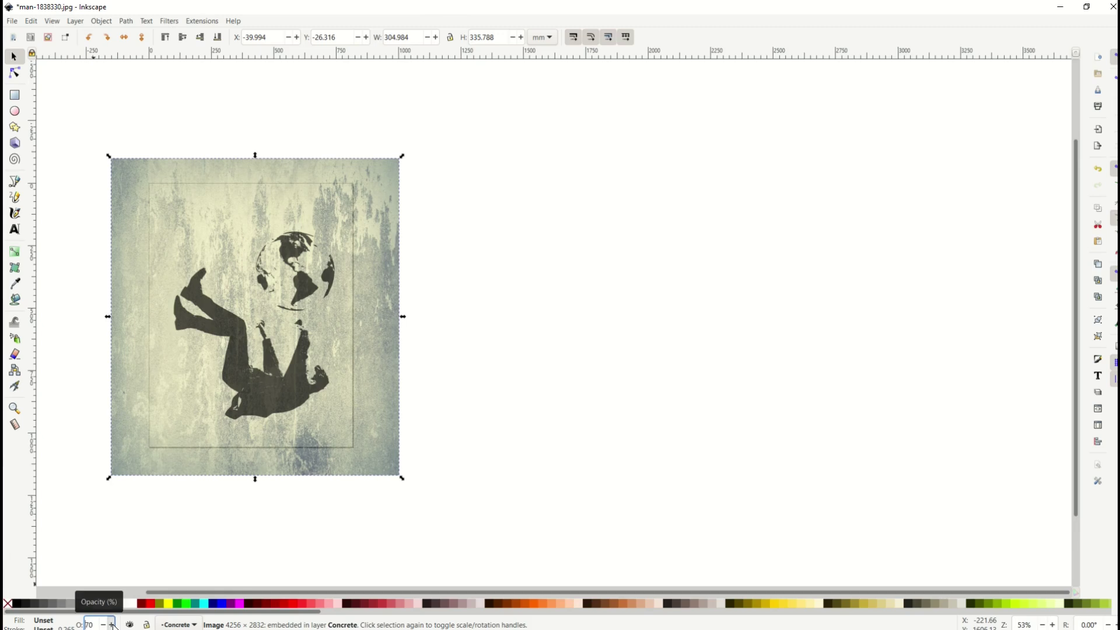
scroll(112, 625, up, 20)
click(209, 531)
ctrl+scroll(240, 522, up, 2)
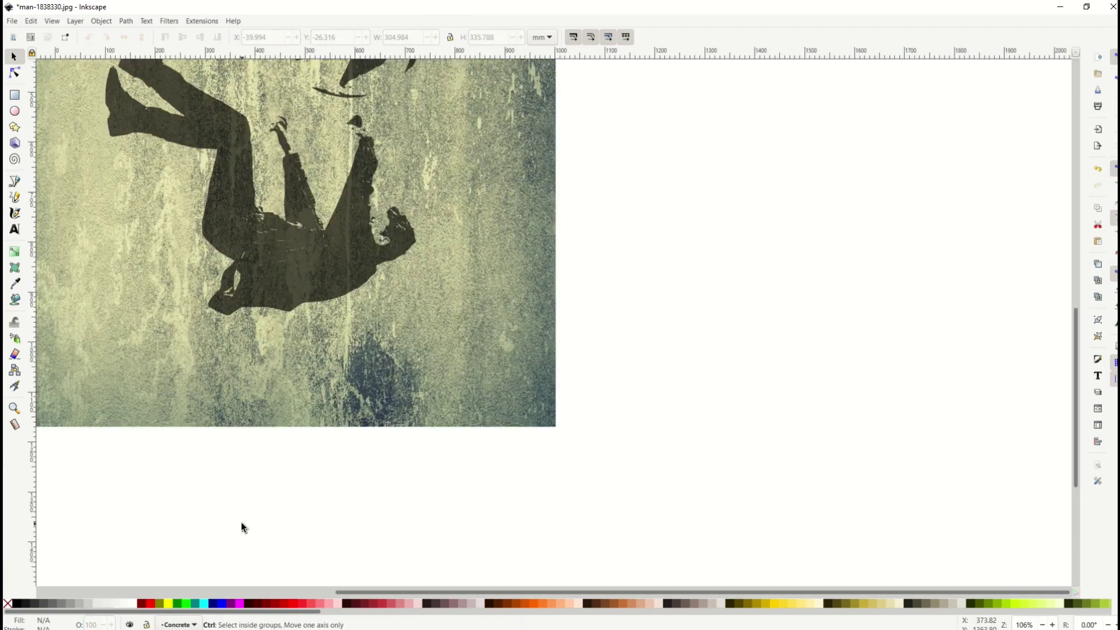
scroll(240, 521, up, 5)
scroll(237, 523, up, 2)
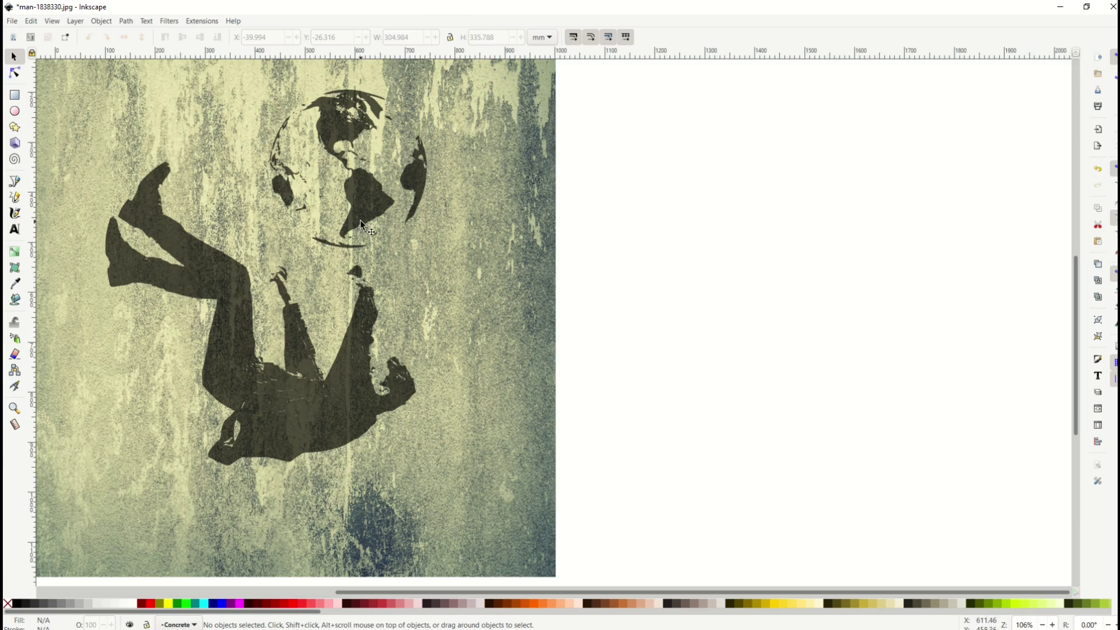
scroll(337, 327, down, 2)
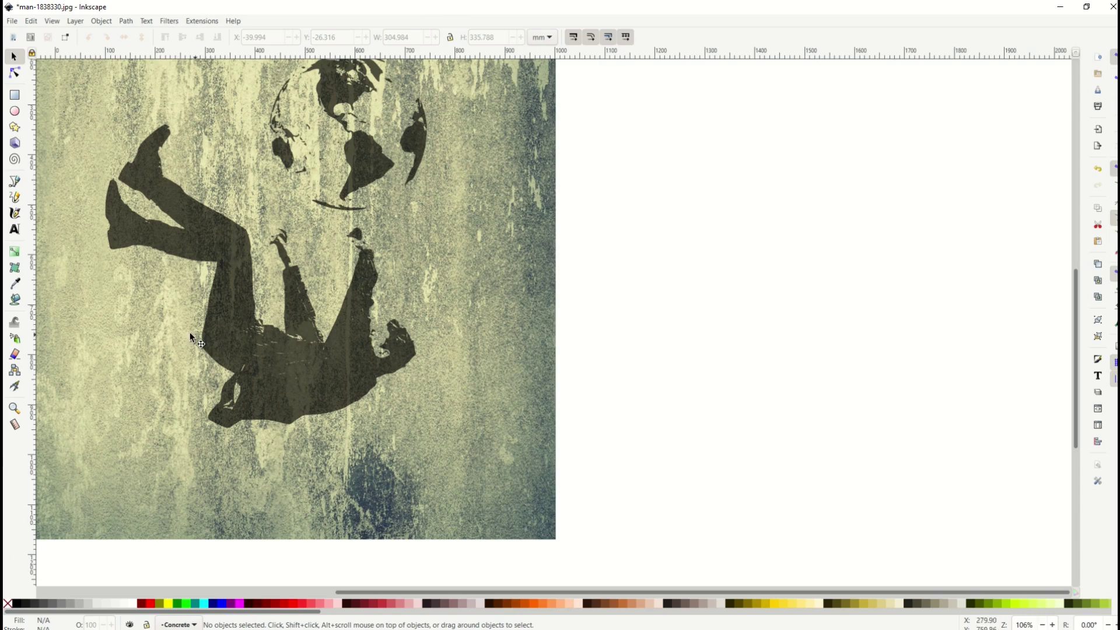
scroll(144, 319, down, 1)
scroll(146, 321, up, 4)
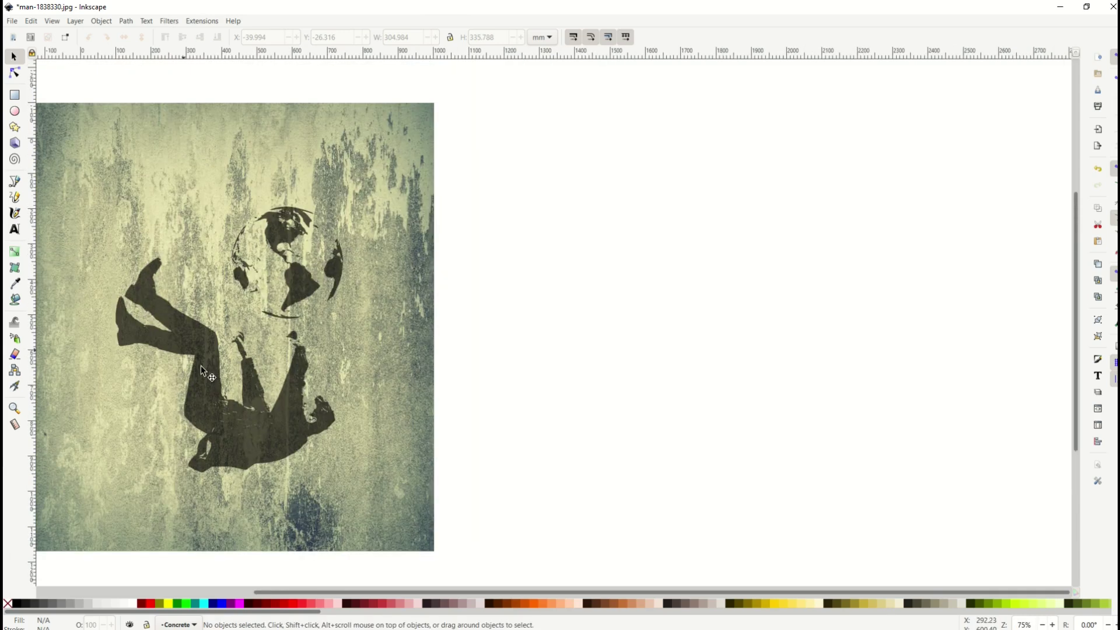
scroll(307, 593, left, 4)
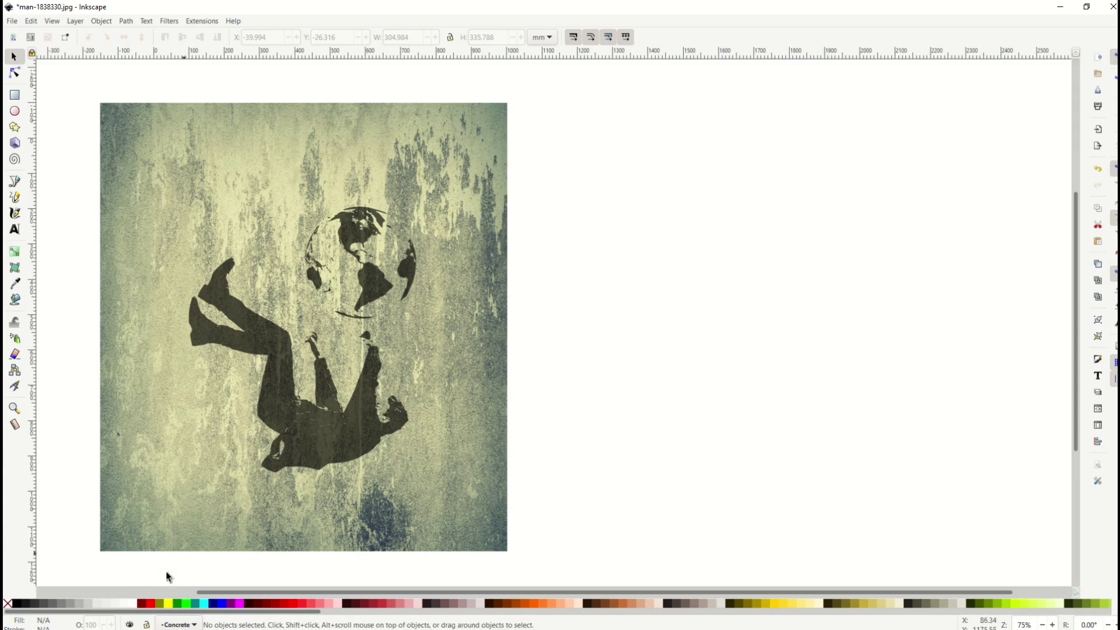
click(339, 449)
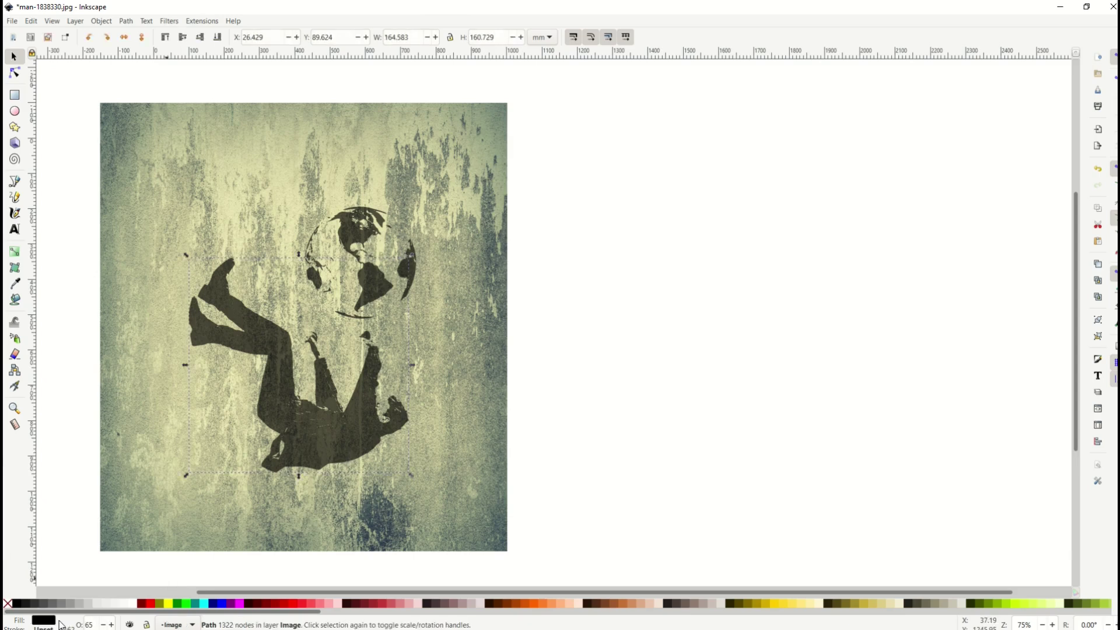
click(76, 386)
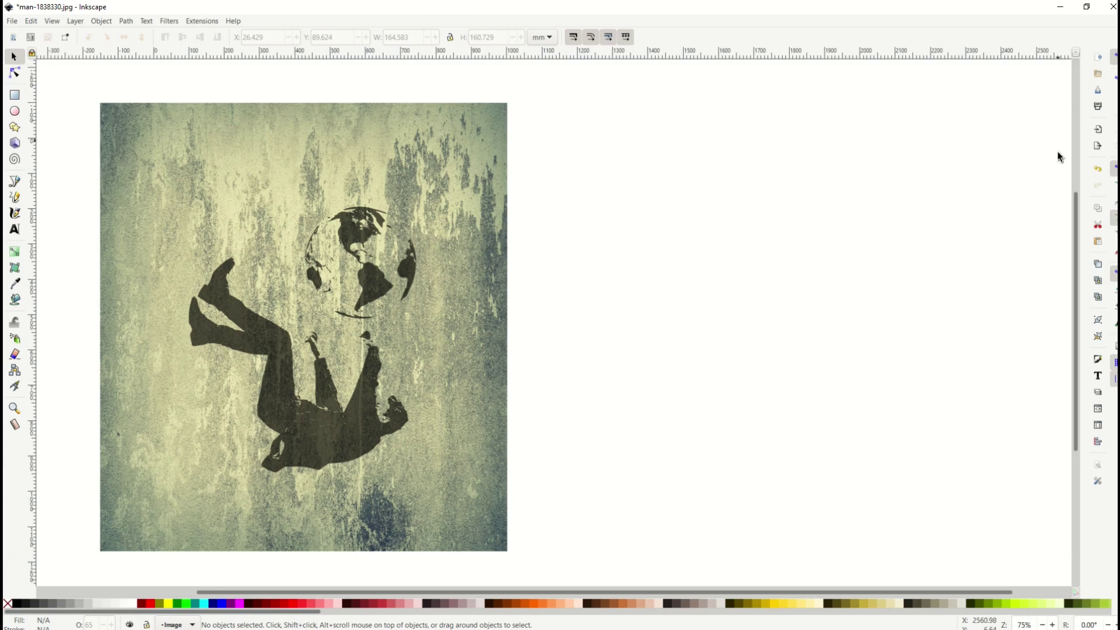
Export the Page area as 'BANKSY EARTH MAN.png' at 2550 × 3300 px, 300 dpi
click(1098, 147)
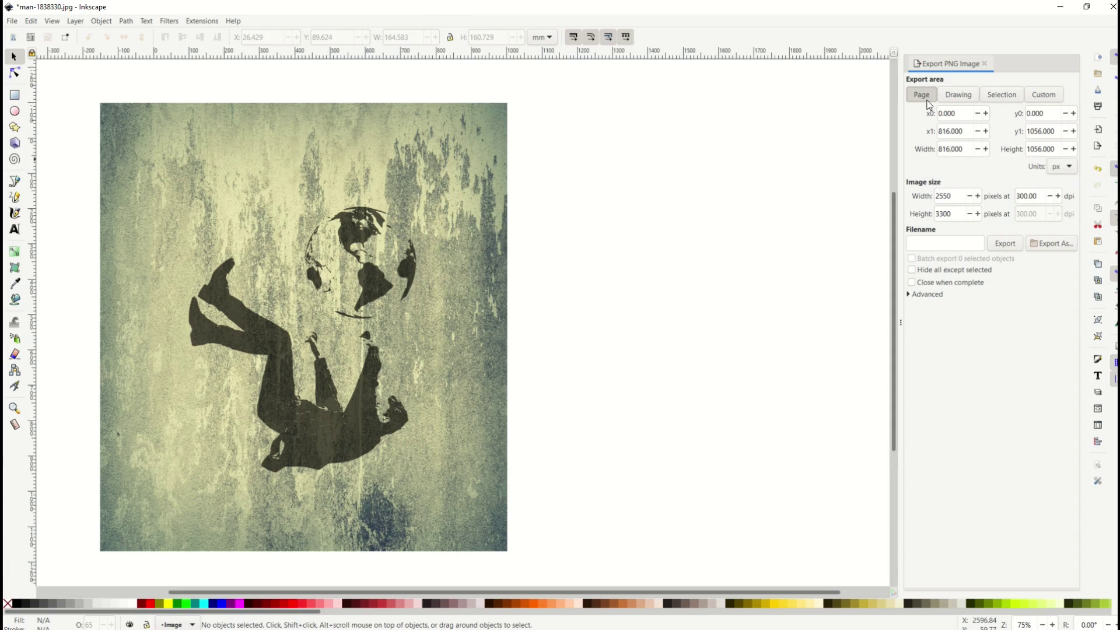
click(962, 95)
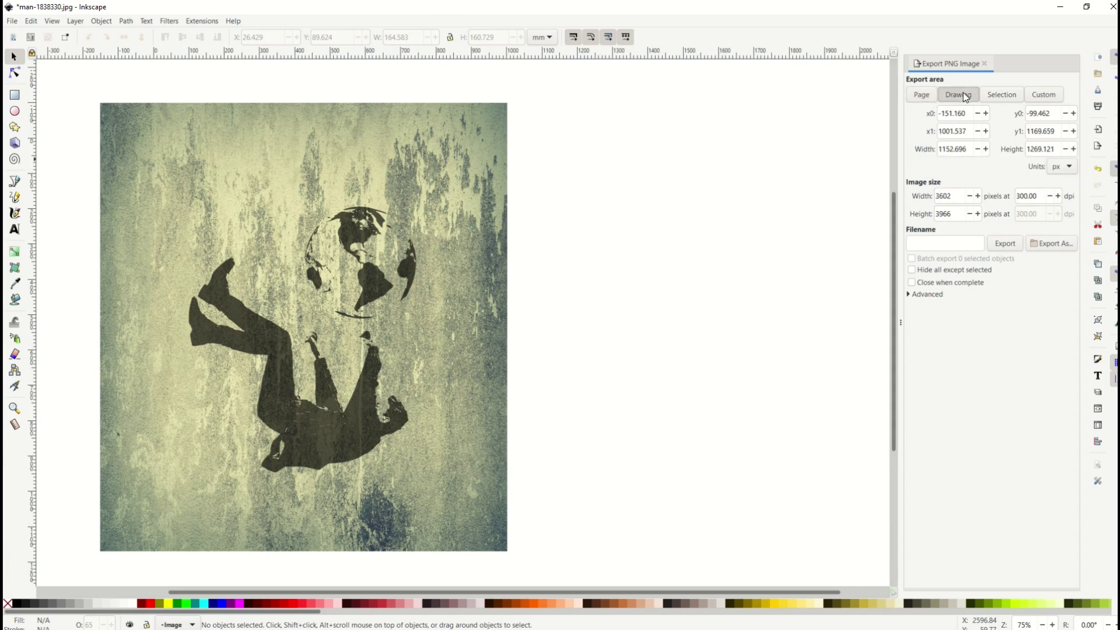
click(1043, 98)
click(922, 95)
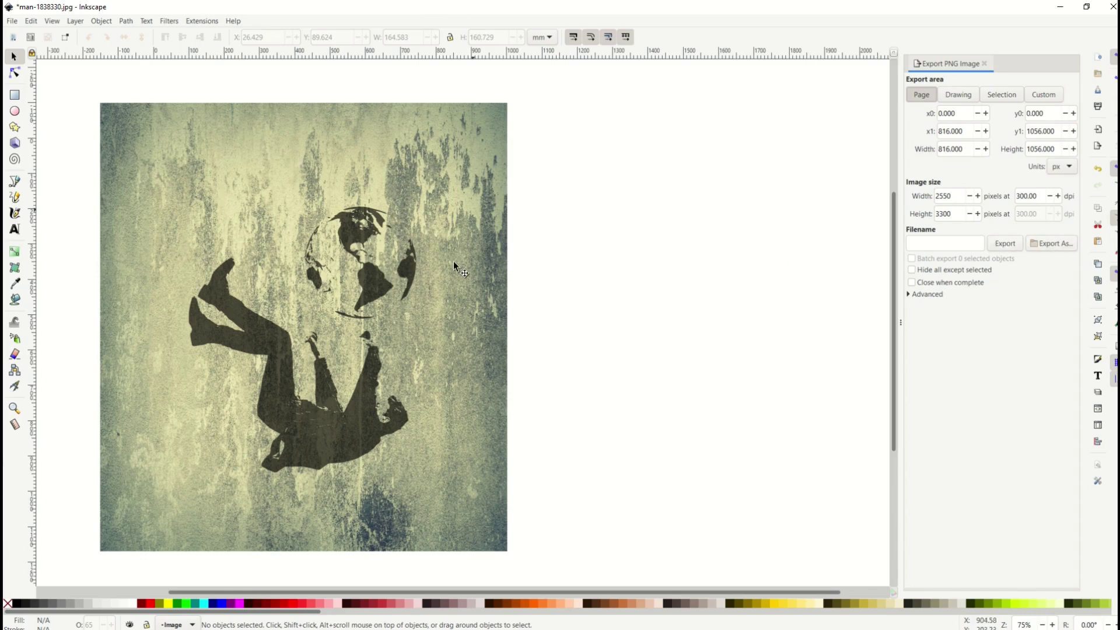
click(1057, 243)
text(B)
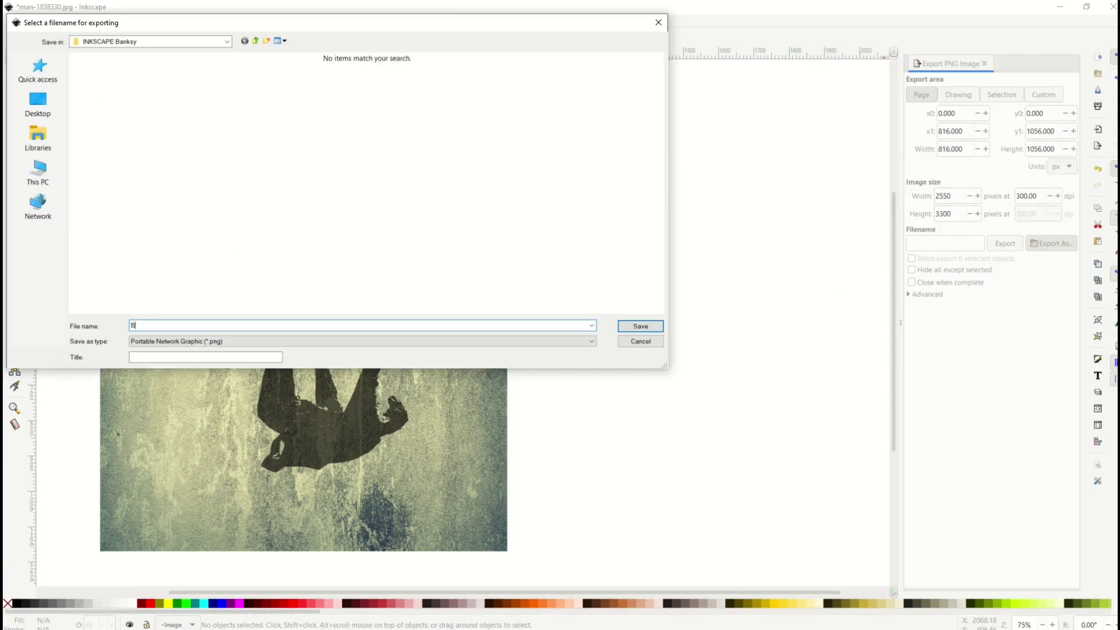
text(ANKSY EARTH MAN)
key(Return)
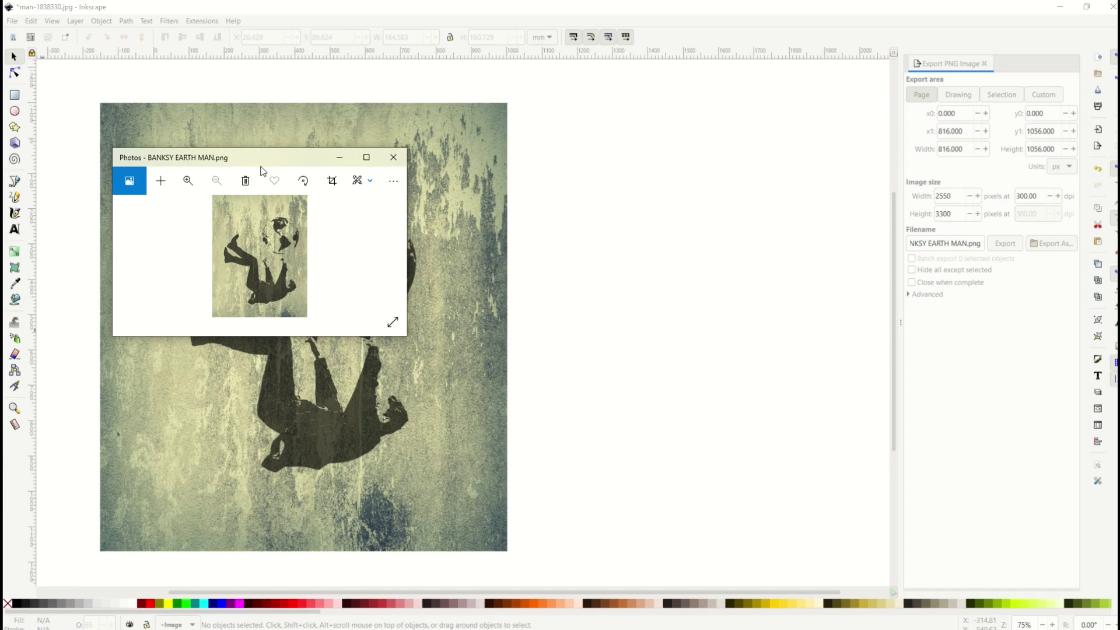
Maximize the Photos window to view BANKSY EARTH MAN.png full-screen
double_click(272, 163)
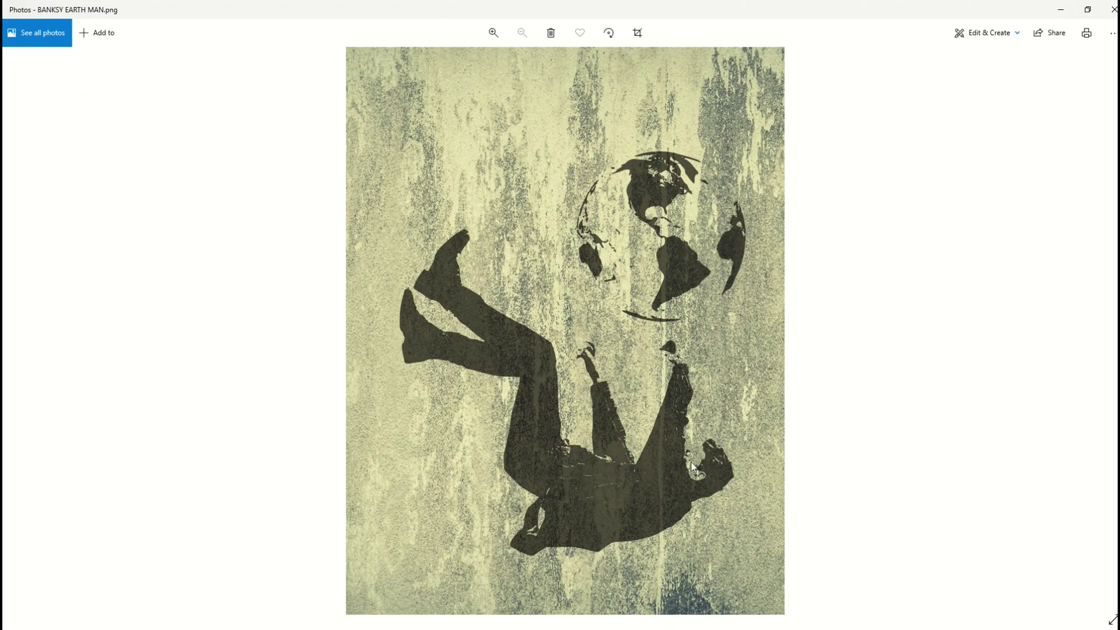